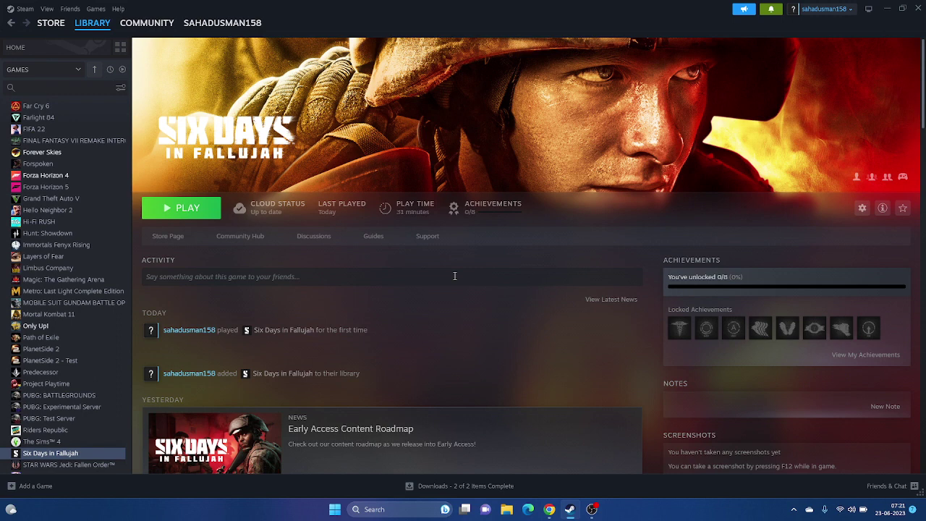
View the Windows power options, including Restart, and dismiss them without choosing one.
{"action": "left_click", "coordinate": [335, 509]}
{"action": "left_click", "coordinate": [584, 476]}
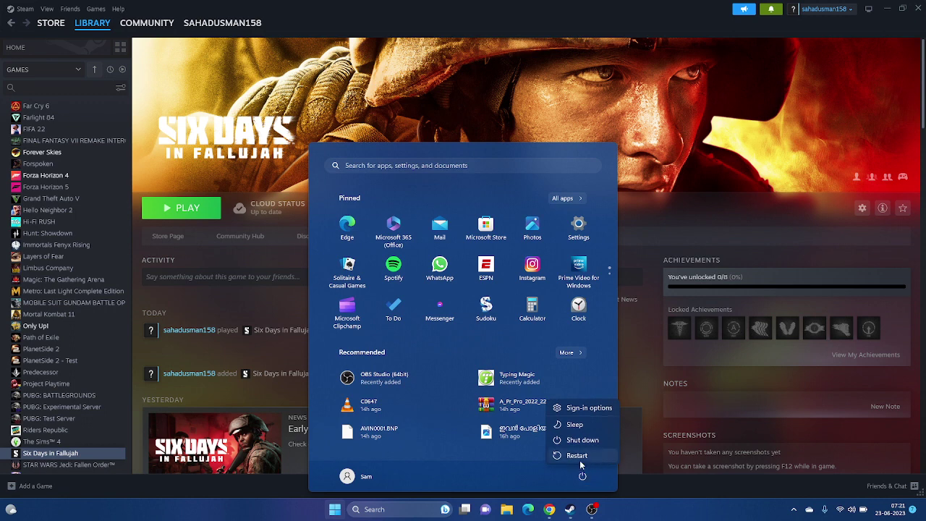
{"action": "key", "text": "Escape"}
{"action": "key", "text": "Escape"}
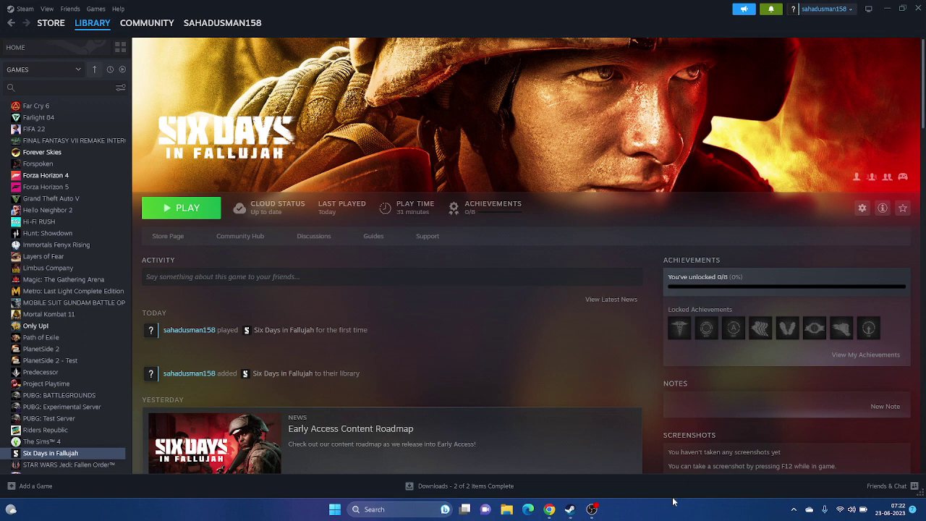
Verify the integrity of the installed Six Days in Fallujah game files and close the game's properties.
{"action": "right_click", "coordinate": [80, 456]}
{"action": "left_click", "coordinate": [108, 441]}
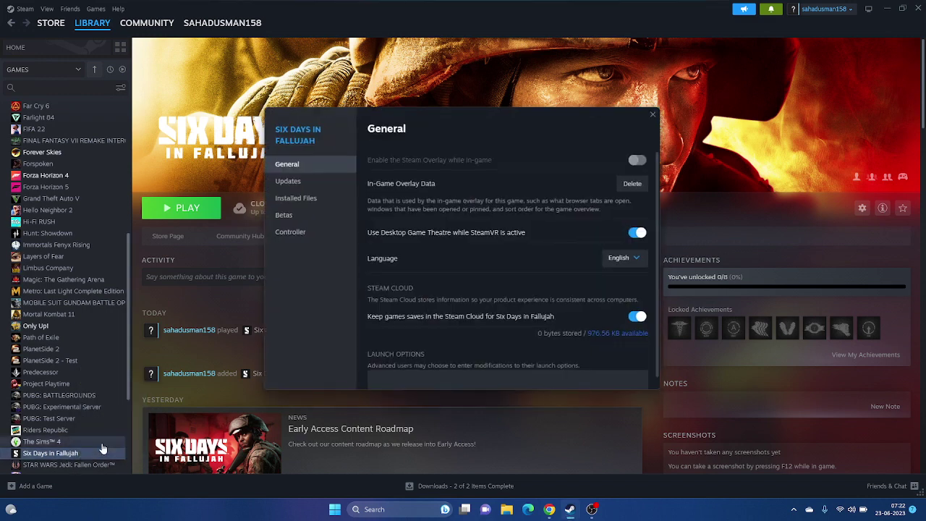
{"action": "left_click", "coordinate": [297, 204]}
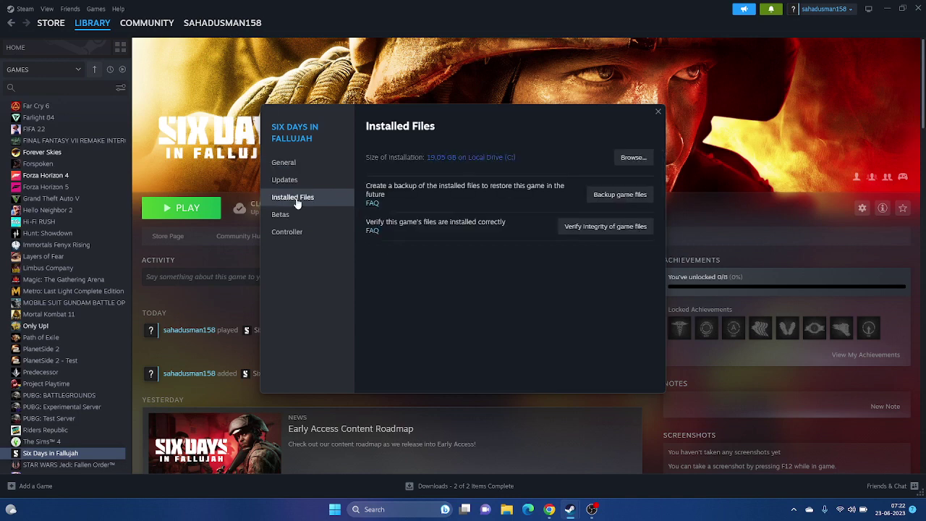
{"action": "left_click", "coordinate": [608, 227]}
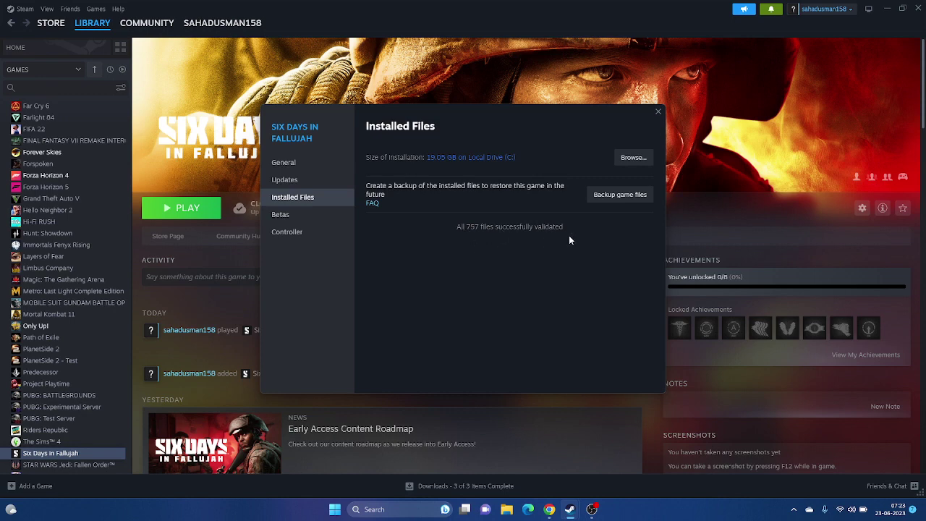
{"action": "left_click", "coordinate": [658, 112]}
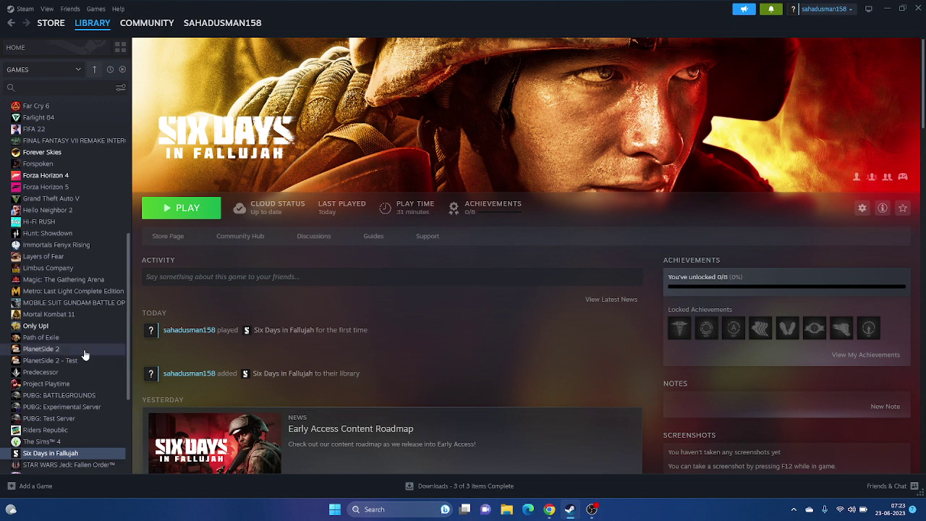
Open the Six Days in Fallujah installation folder from the game's installed files settings and clear Steam out of the way.
{"action": "right_click", "coordinate": [85, 451]}
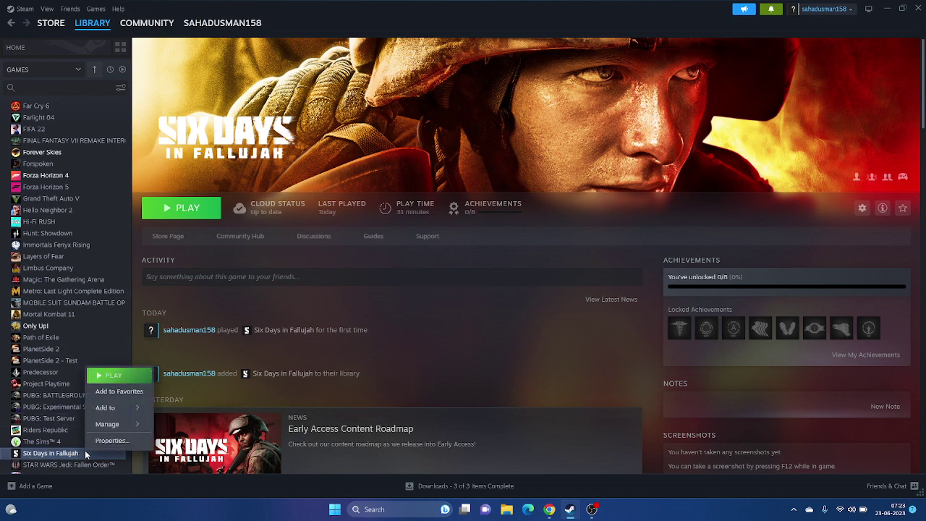
{"action": "left_click", "coordinate": [133, 439]}
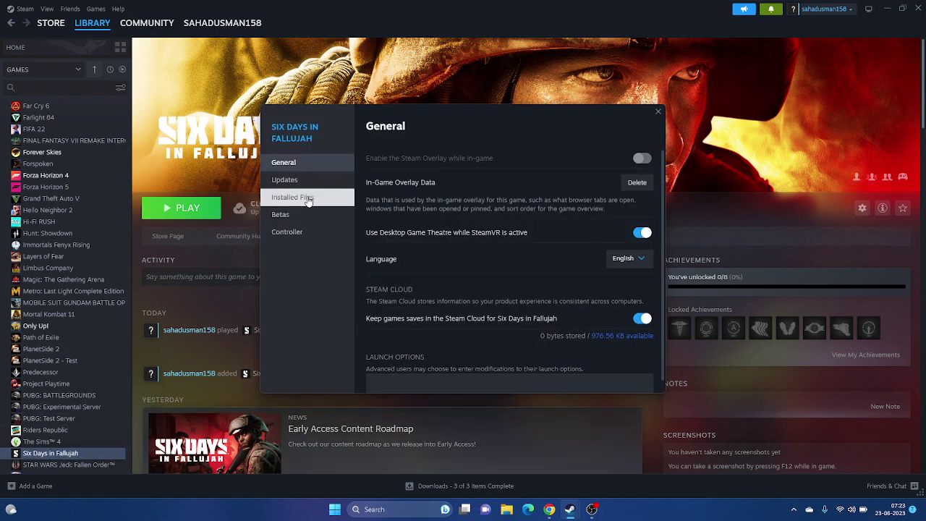
{"action": "left_click", "coordinate": [308, 200]}
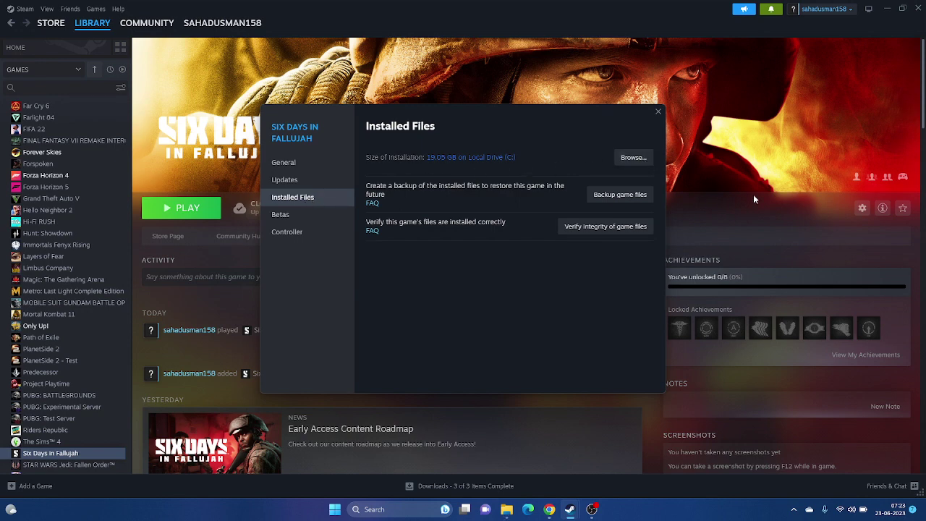
{"action": "left_click", "coordinate": [890, 15]}
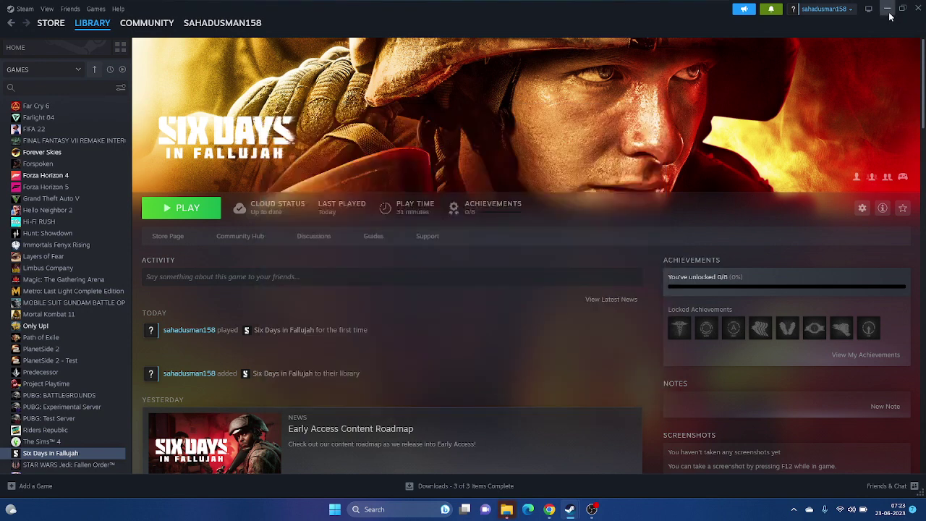
{"action": "left_click", "coordinate": [890, 14]}
{"action": "left_click", "coordinate": [655, 114]}
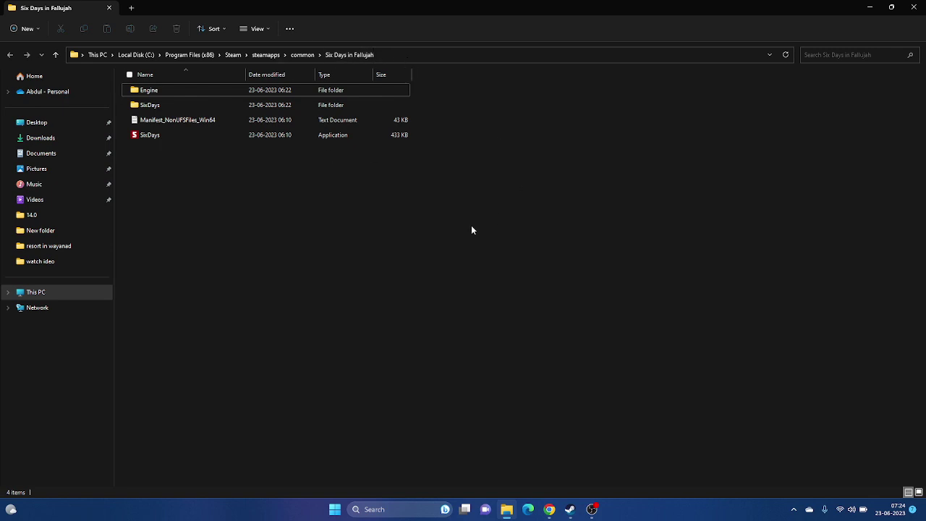
Set the SixDays application in the game folder to run as an administrator, and save its compatibility settings.
{"action": "left_click", "coordinate": [158, 139]}
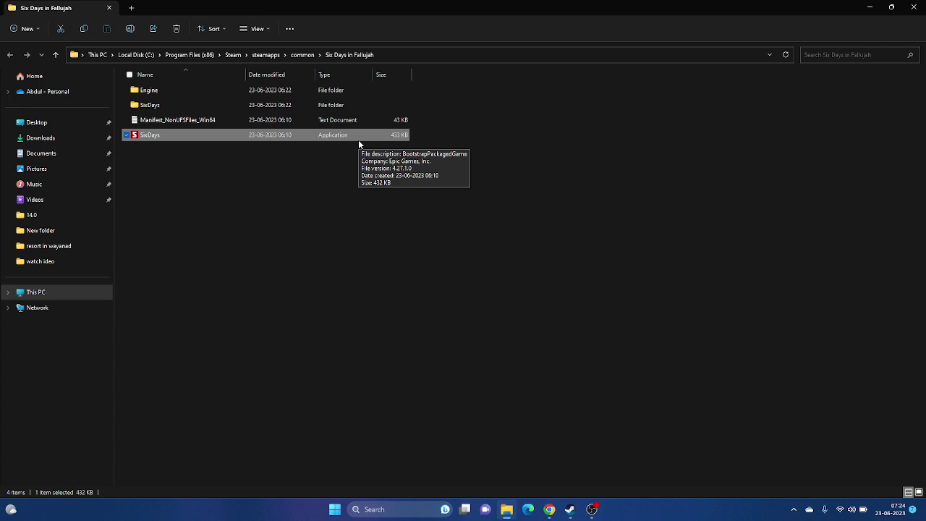
{"action": "left_click", "coordinate": [296, 190]}
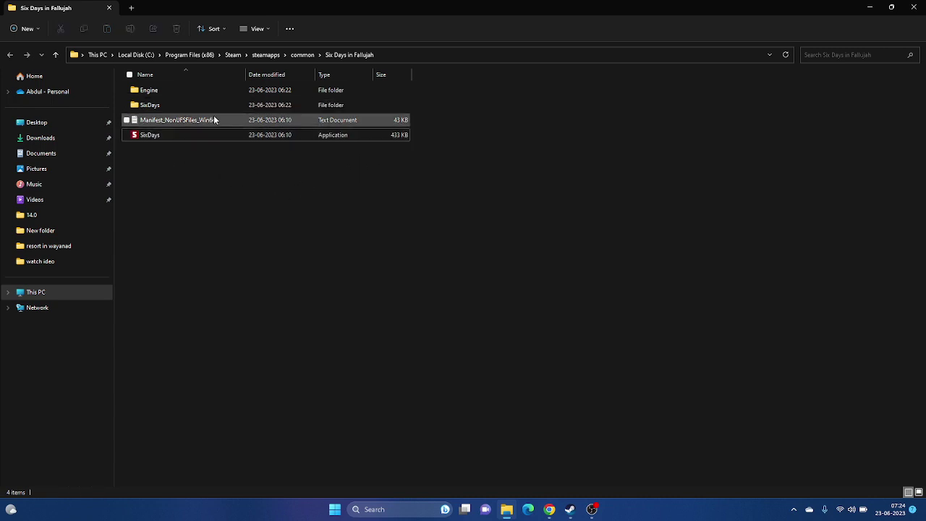
{"action": "left_click", "coordinate": [165, 138]}
{"action": "right_click", "coordinate": [165, 137]}
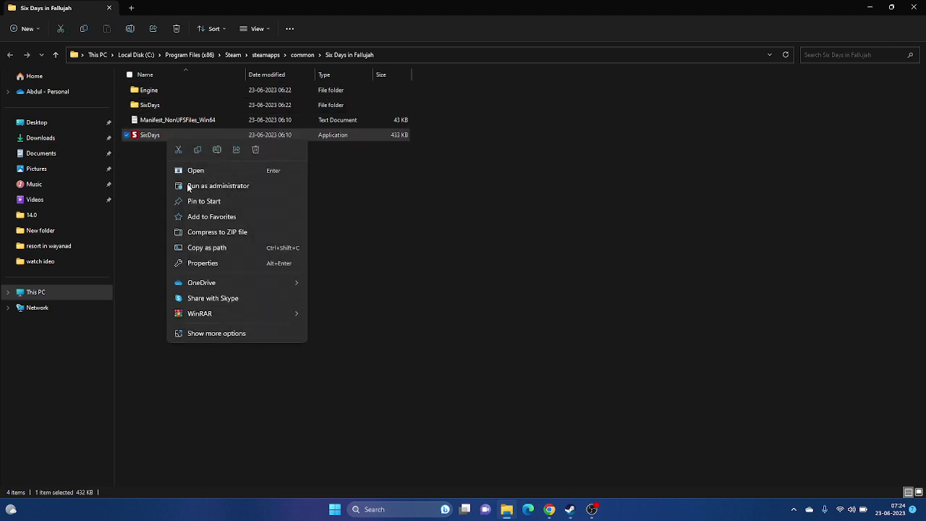
{"action": "left_click", "coordinate": [225, 335]}
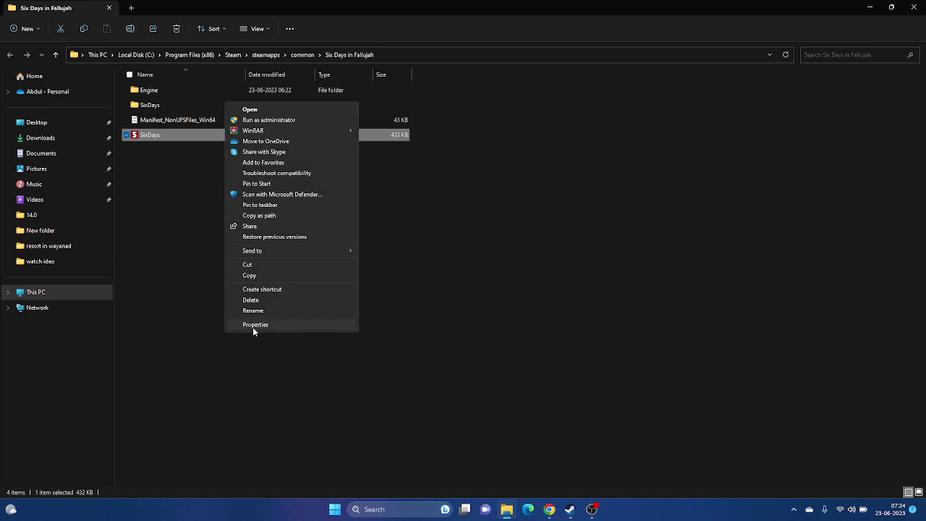
{"action": "left_click", "coordinate": [253, 326]}
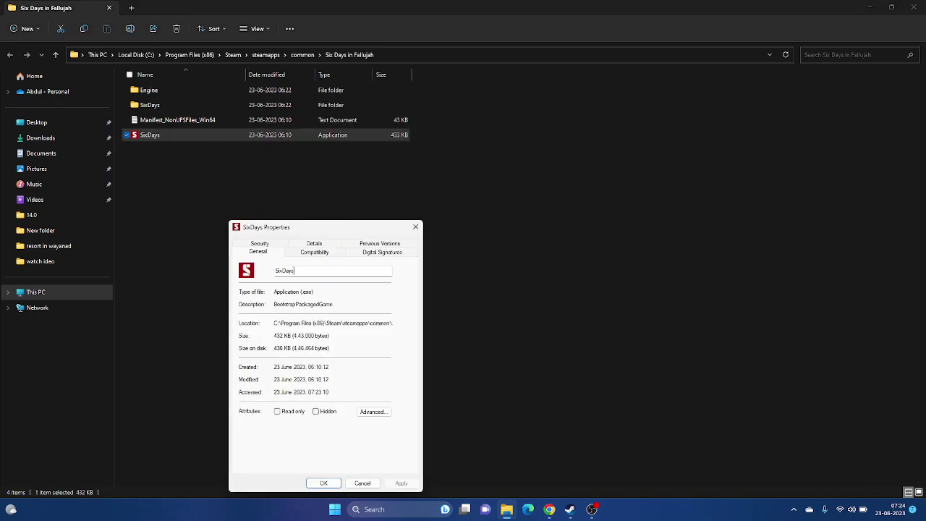
{"action": "left_click", "coordinate": [314, 252]}
{"action": "left_click_drag", "start_coordinate": [348, 230], "coordinate": [604, 61]}
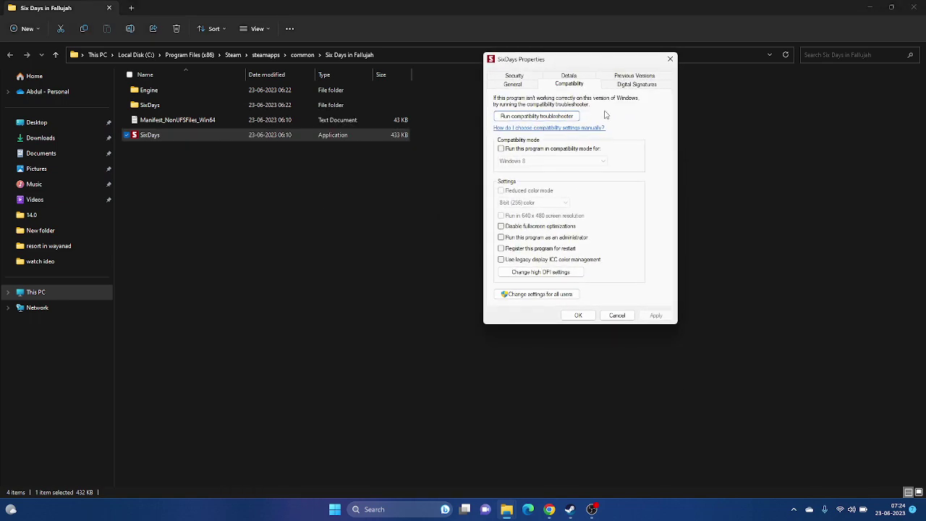
{"action": "left_click", "coordinate": [502, 238]}
{"action": "left_click", "coordinate": [656, 315]}
{"action": "left_click", "coordinate": [578, 315]}
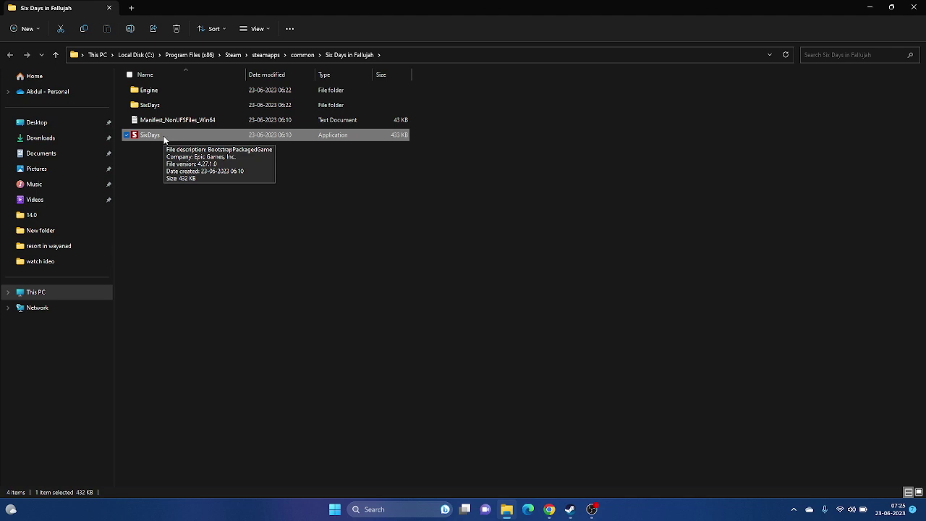
Reopen the SixDays application's compatibility properties and enable running the program in compatibility mode.
{"action": "right_click", "coordinate": [165, 139]}
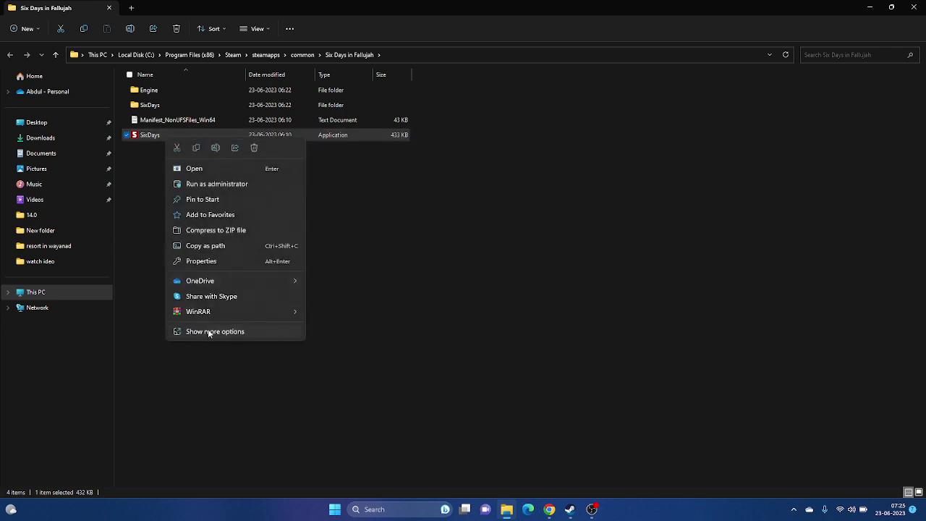
{"action": "left_click", "coordinate": [207, 334]}
{"action": "left_click", "coordinate": [273, 324]}
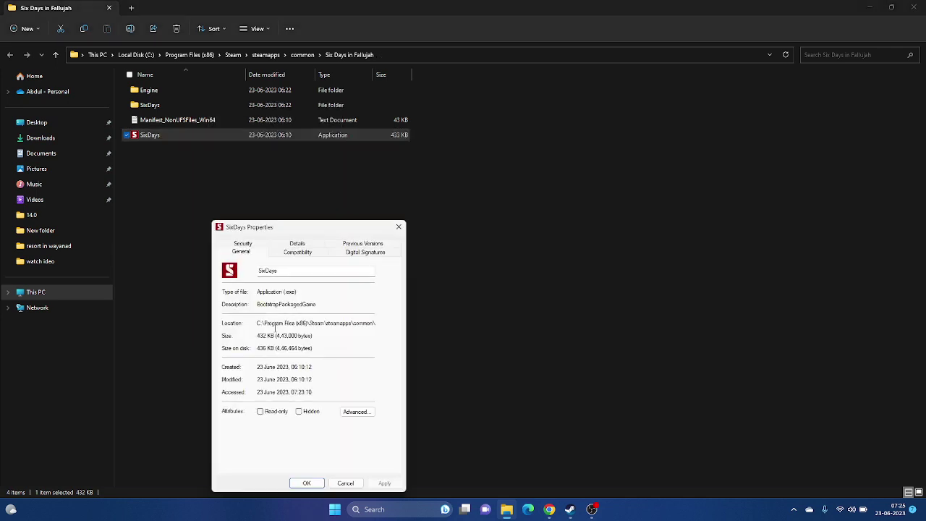
{"action": "left_click", "coordinate": [300, 254]}
{"action": "left_click_drag", "start_coordinate": [334, 230], "coordinate": [566, 55]}
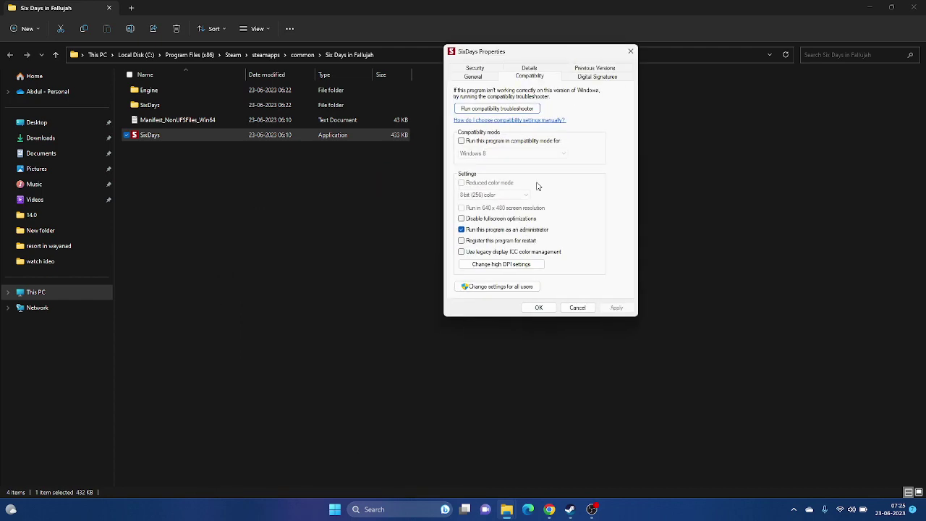
{"action": "left_click", "coordinate": [463, 142]}
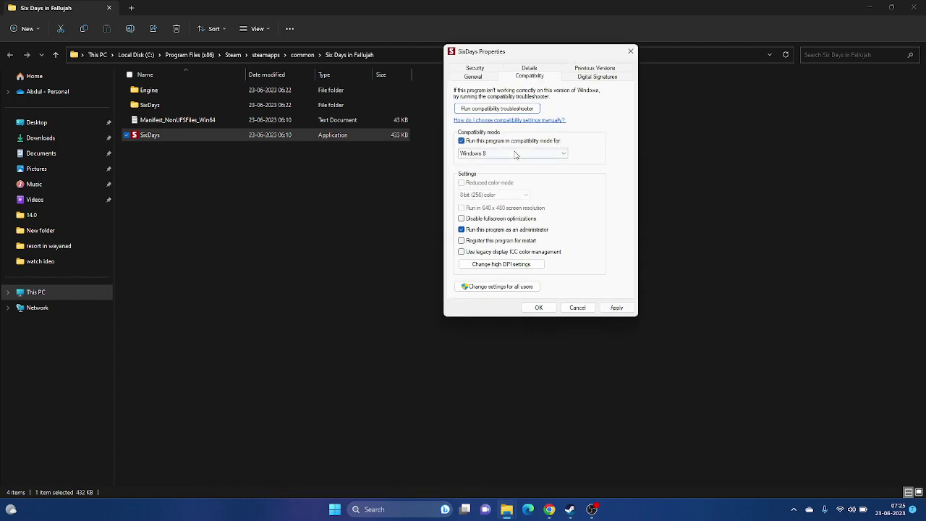
Set the SixDays compatibility mode to Windows 7 and apply it.
{"action": "left_click", "coordinate": [507, 154]}
{"action": "left_click", "coordinate": [502, 180]}
{"action": "left_click", "coordinate": [615, 308]}
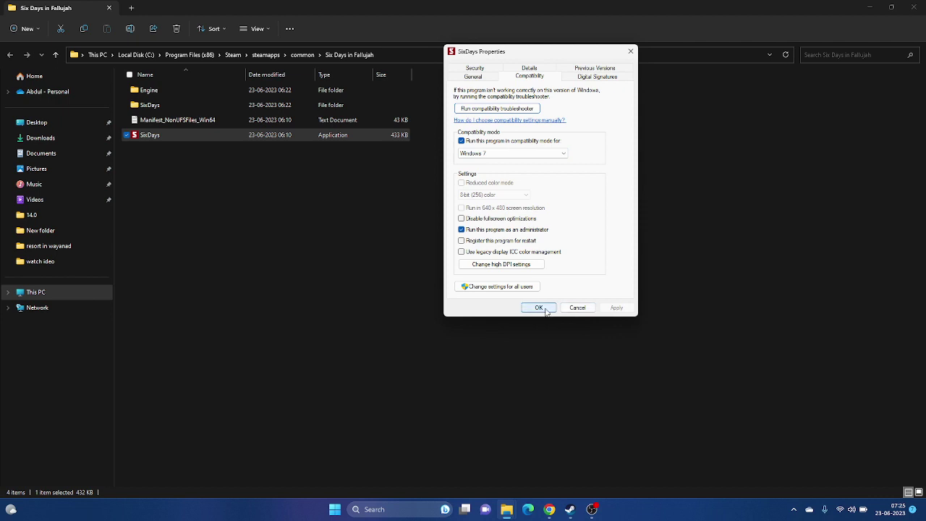
Set the SixDays compatibility mode to Windows 8, apply it and close the properties.
{"action": "left_click", "coordinate": [493, 154]}
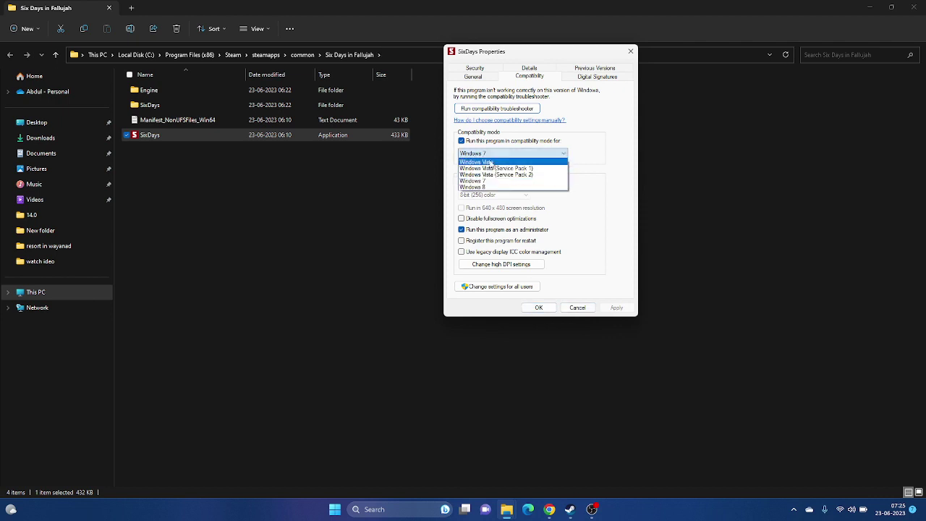
{"action": "left_click", "coordinate": [492, 187]}
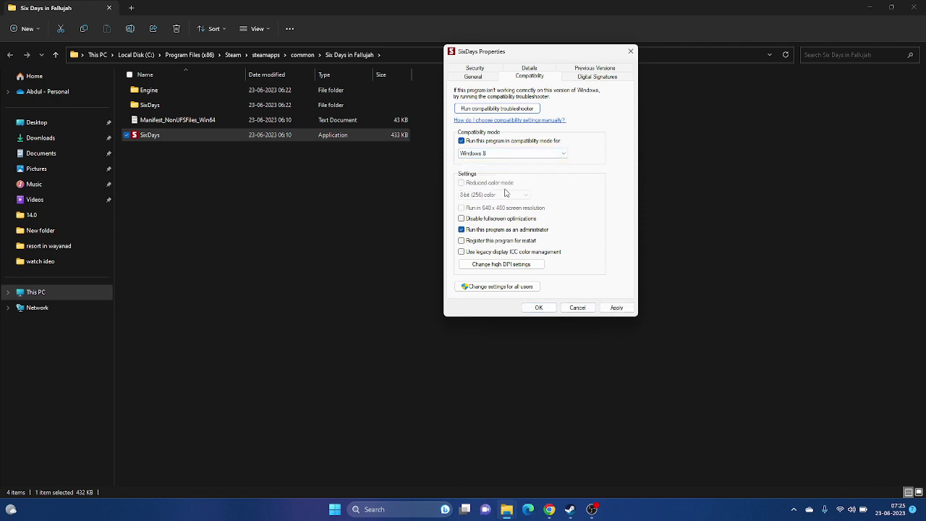
{"action": "left_click", "coordinate": [615, 307]}
{"action": "left_click", "coordinate": [539, 308]}
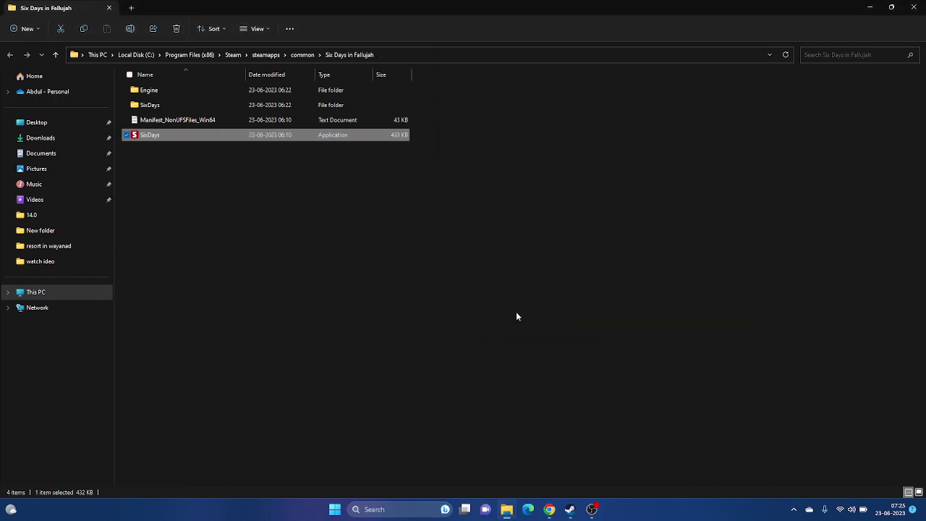
Close the game folder and the Steam game properties, and minimise the remaining windows to reach the desktop.
{"action": "left_click", "coordinate": [914, 7]}
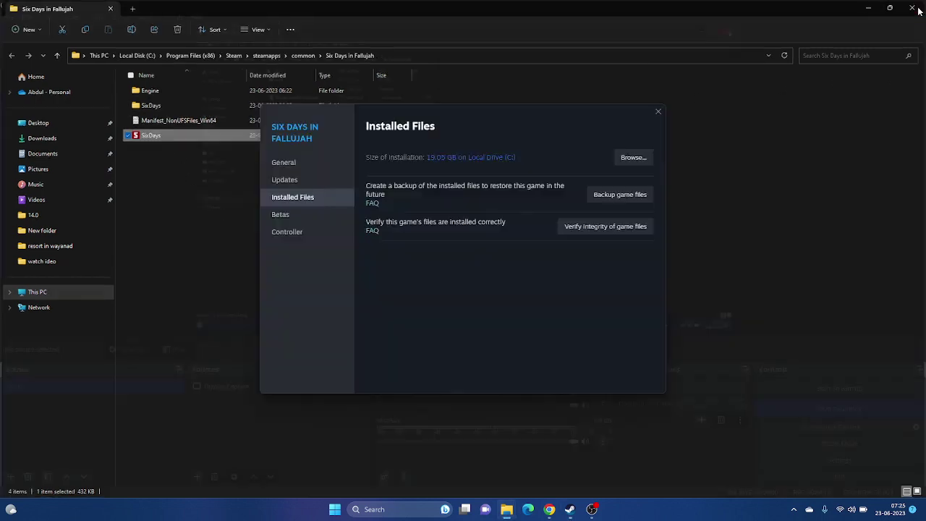
{"action": "left_click", "coordinate": [658, 111]}
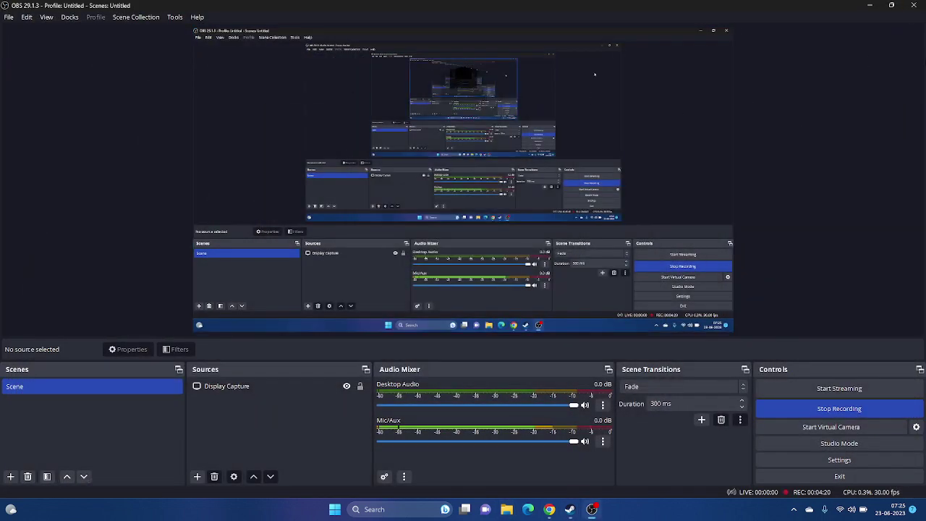
{"action": "left_click", "coordinate": [869, 5]}
{"action": "left_click", "coordinate": [570, 510]}
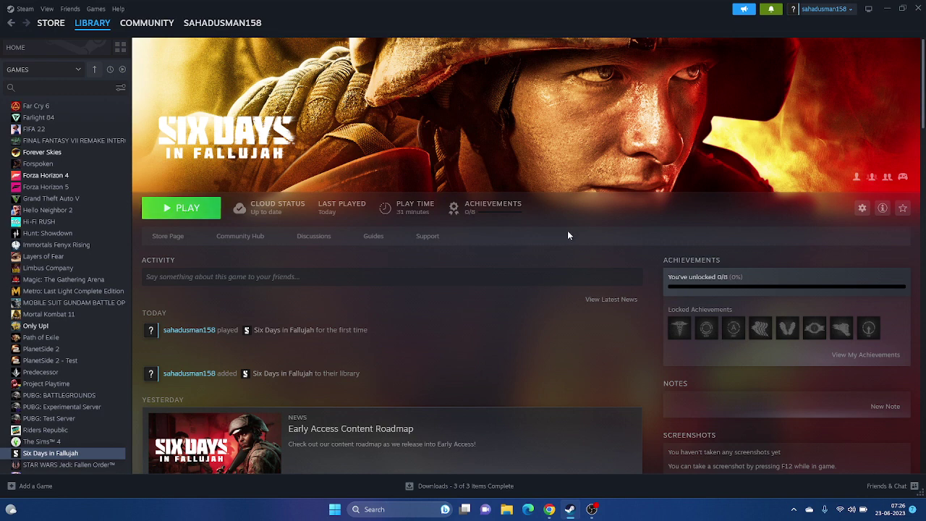
{"action": "left_click", "coordinate": [888, 10]}
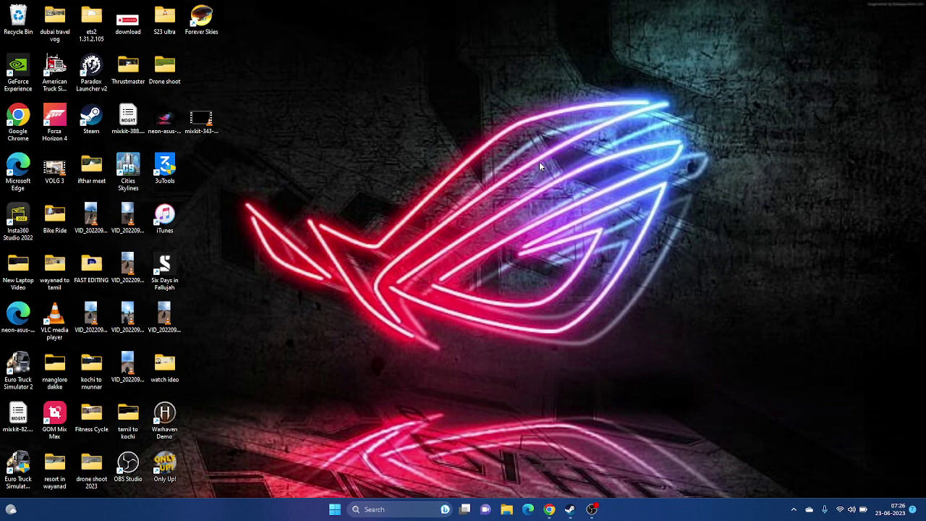
Open the Language & region page under Time & language in Windows Settings.
{"action": "left_click", "coordinate": [374, 509]}
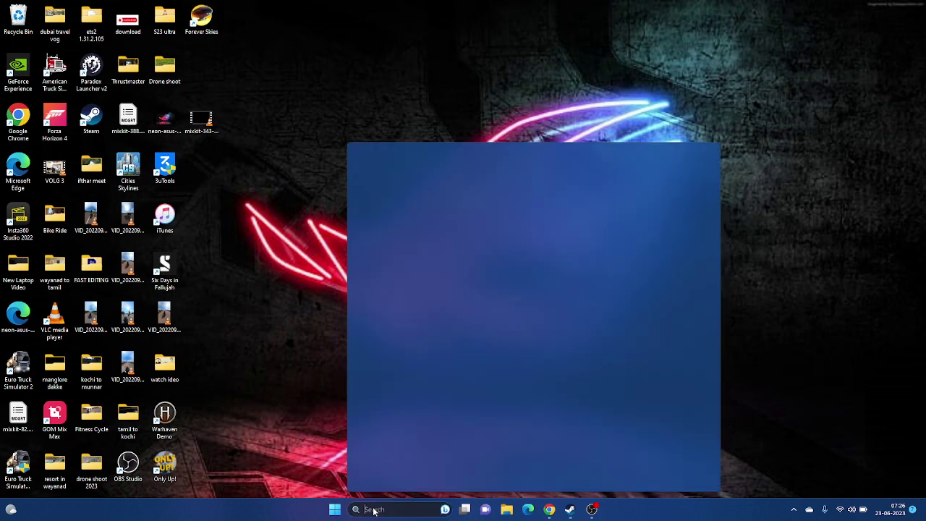
{"action": "left_click", "coordinate": [413, 359]}
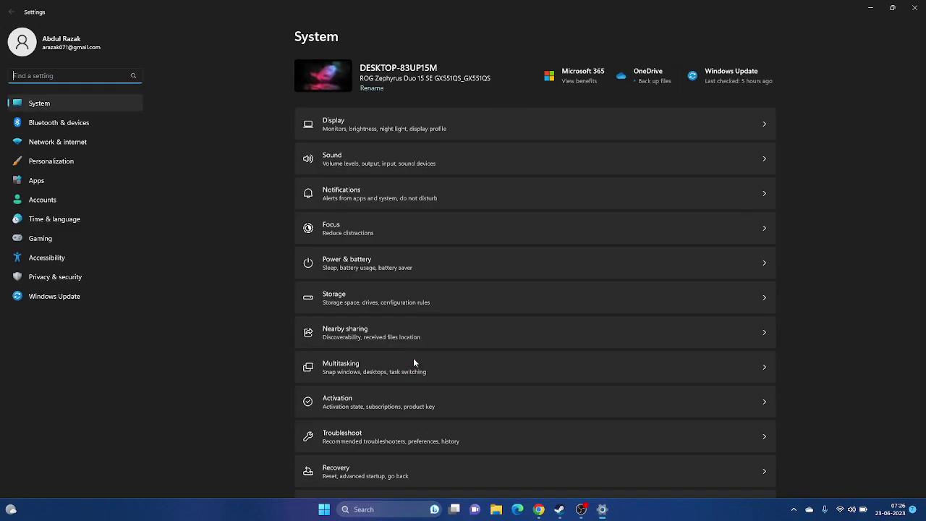
{"action": "left_click", "coordinate": [48, 220]}
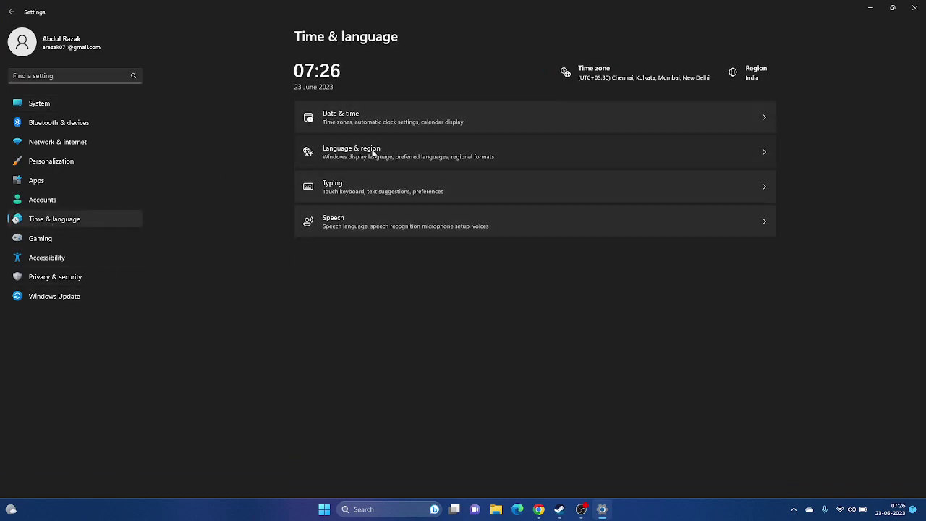
{"action": "left_click", "coordinate": [373, 153]}
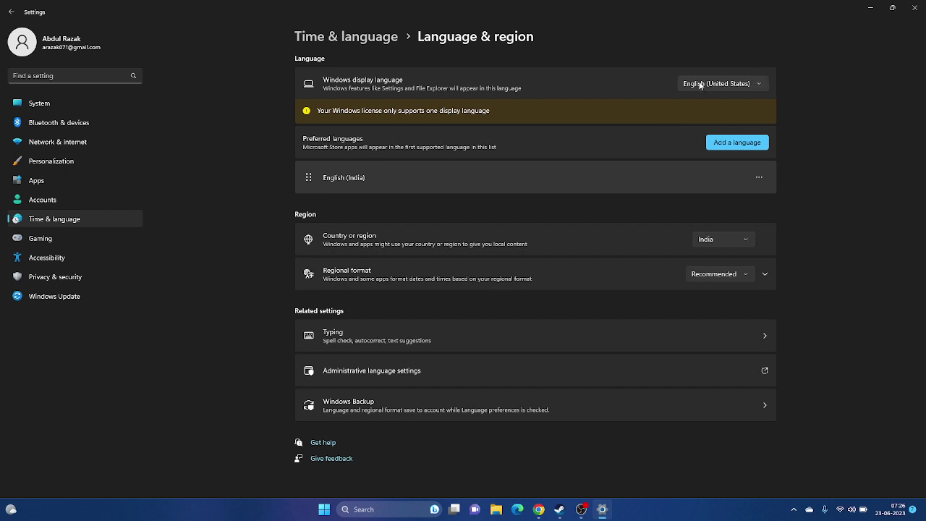
Search the installable languages for "english" and leave the list without adding a language.
{"action": "left_click", "coordinate": [733, 147]}
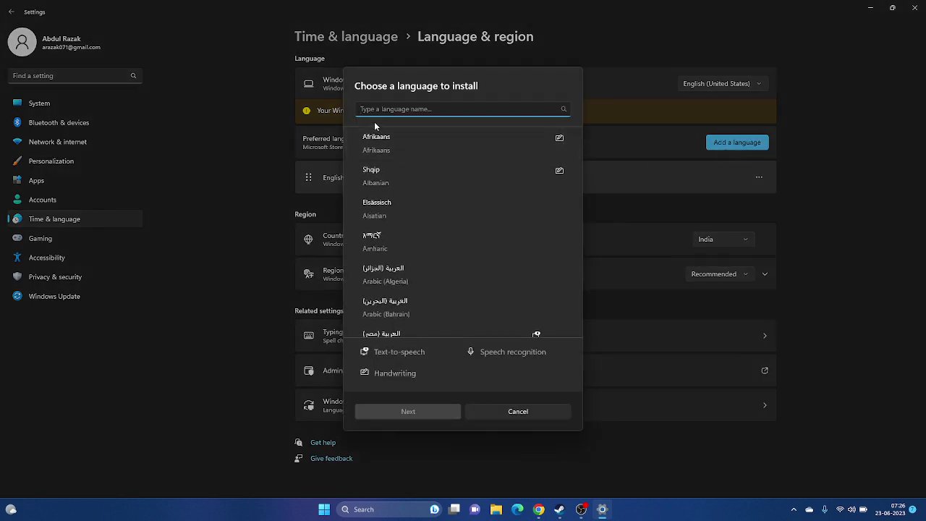
{"action": "type", "text": "en"}
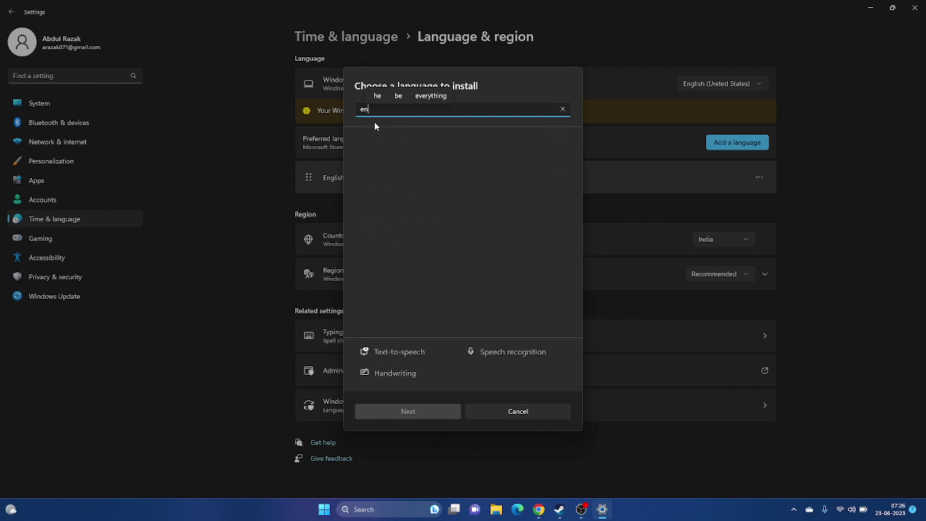
{"action": "type", "text": "glish"}
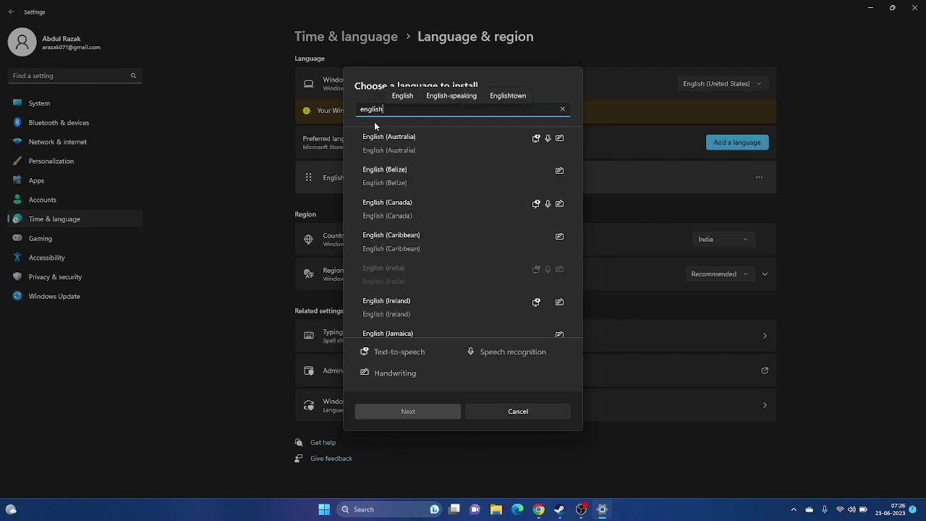
{"action": "left_click", "coordinate": [532, 410]}
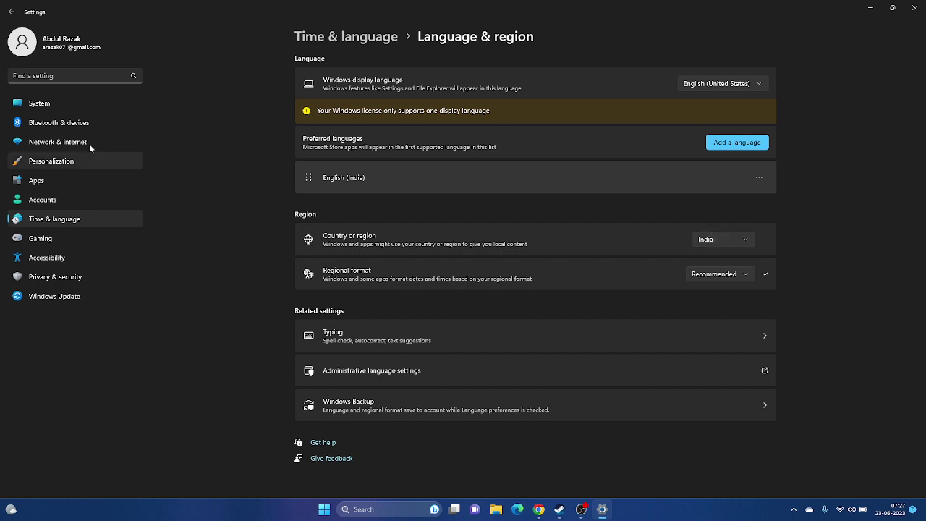
Enable setting the time zone automatically in the Date & time settings and close Windows Settings.
{"action": "left_click", "coordinate": [10, 13]}
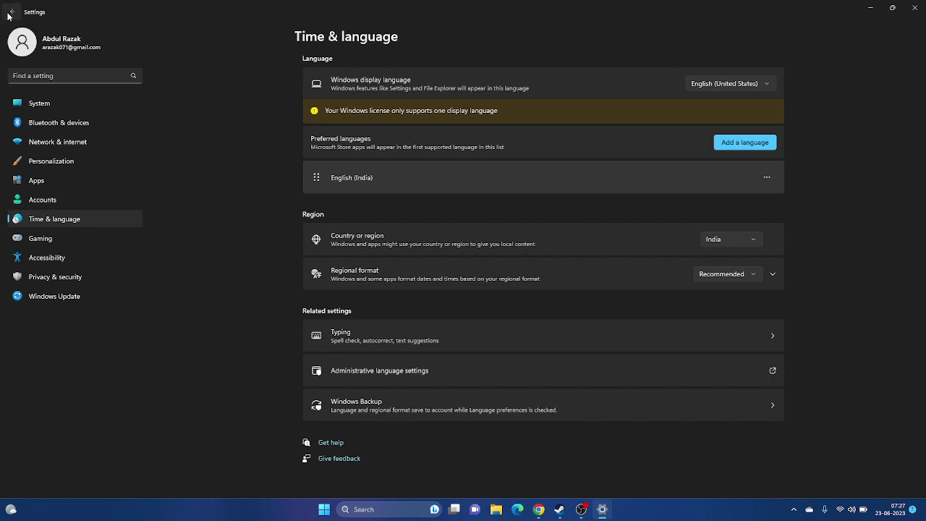
{"action": "left_click", "coordinate": [369, 113]}
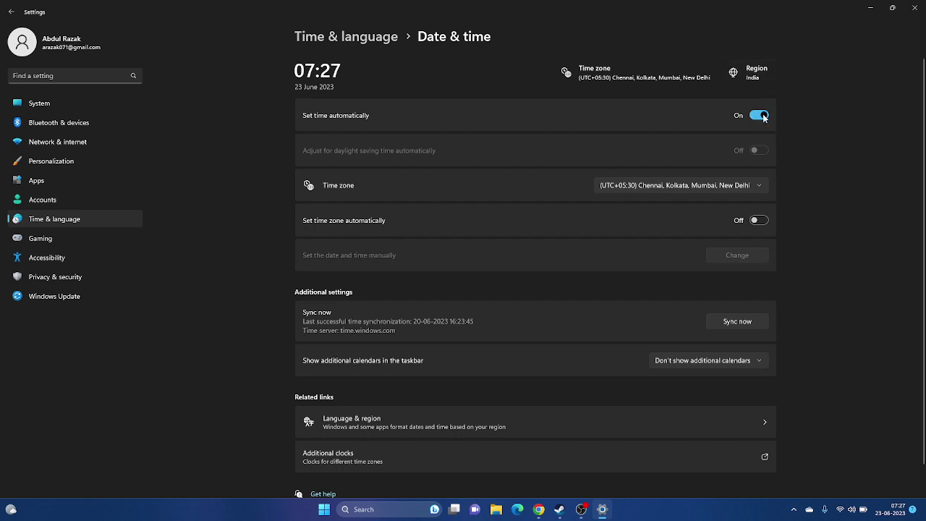
{"action": "left_click", "coordinate": [759, 221]}
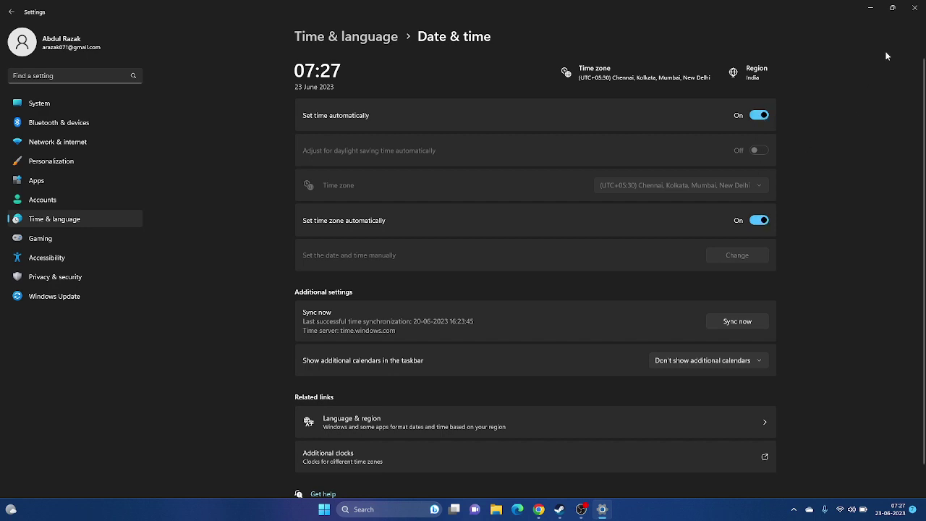
{"action": "left_click", "coordinate": [915, 7]}
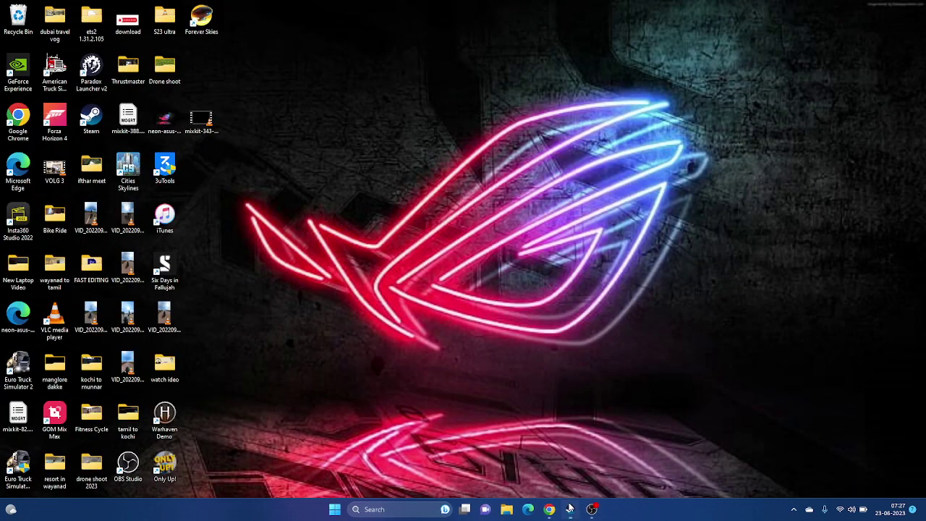
{"action": "left_click", "coordinate": [570, 509]}
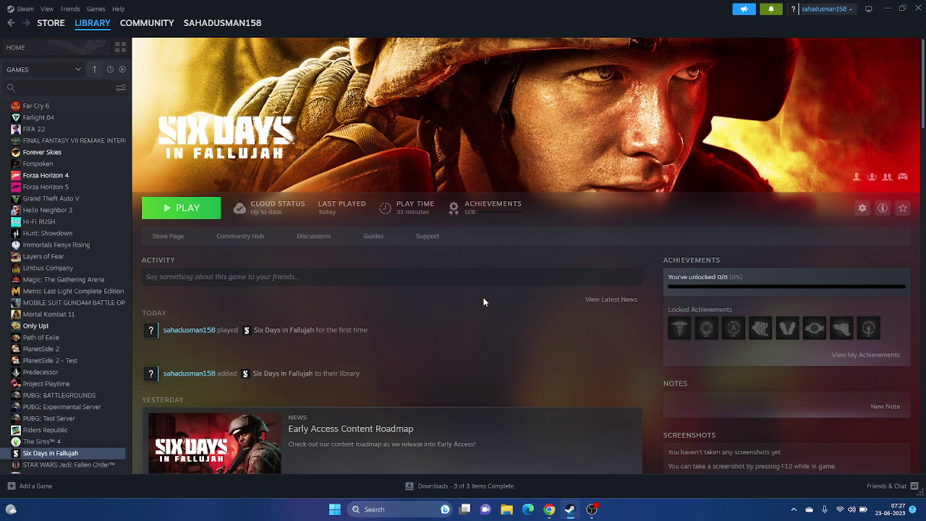
{"action": "left_click", "coordinate": [869, 8]}
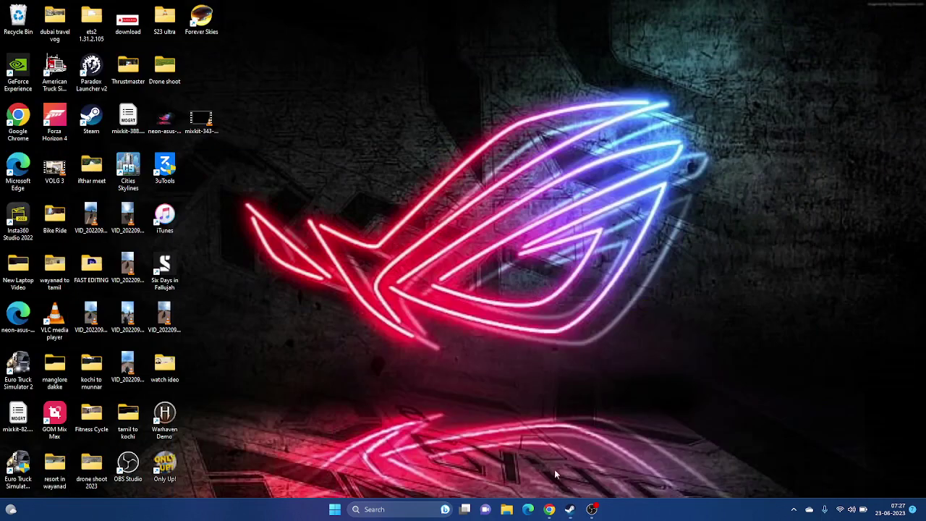
Switch to File Explorer, view the contents of the Documents folder and close the window.
{"action": "left_click", "coordinate": [506, 510]}
{"action": "left_click", "coordinate": [62, 294]}
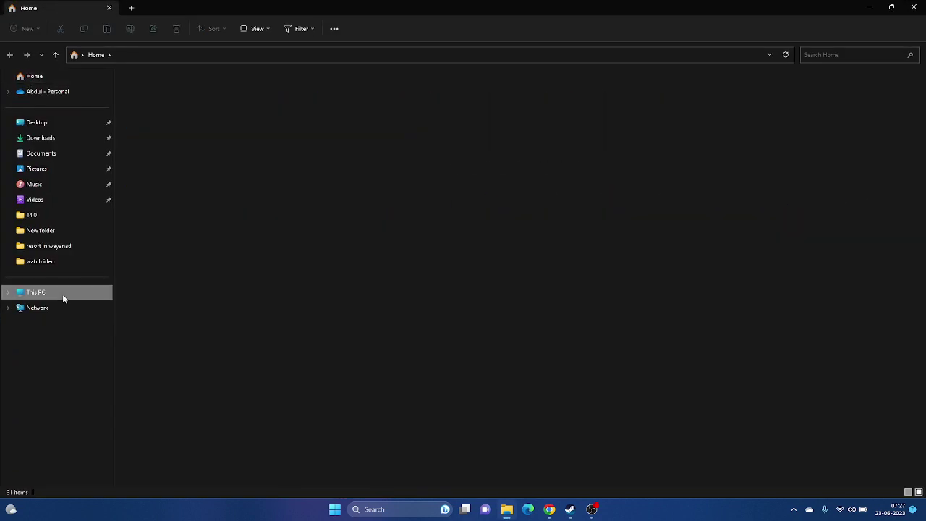
{"action": "left_click", "coordinate": [41, 154]}
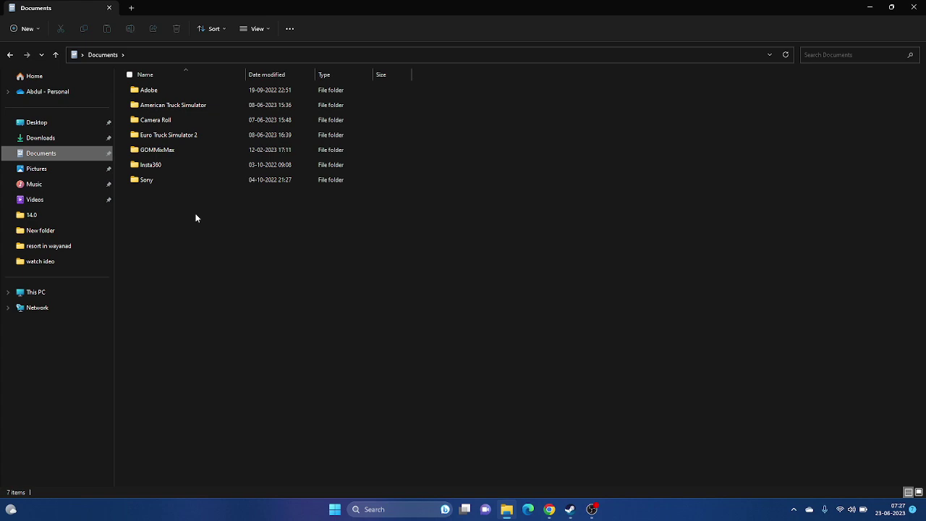
{"action": "left_click", "coordinate": [924, 10]}
{"action": "left_click", "coordinate": [570, 509]}
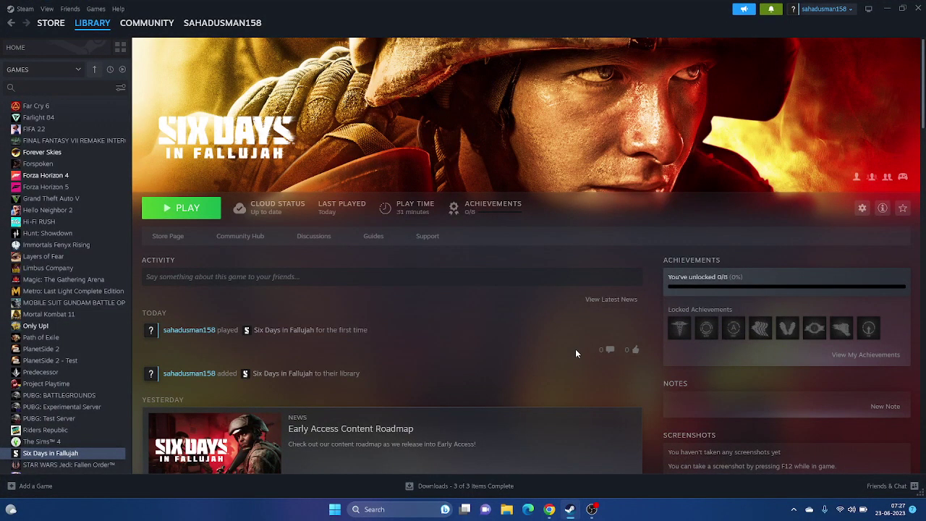
{"action": "left_click", "coordinate": [885, 12]}
Open the apps allowed through Windows Defender Firewall from Control Panel and locate Six Days in Fallujah in the list.
{"action": "left_click", "coordinate": [375, 509]}
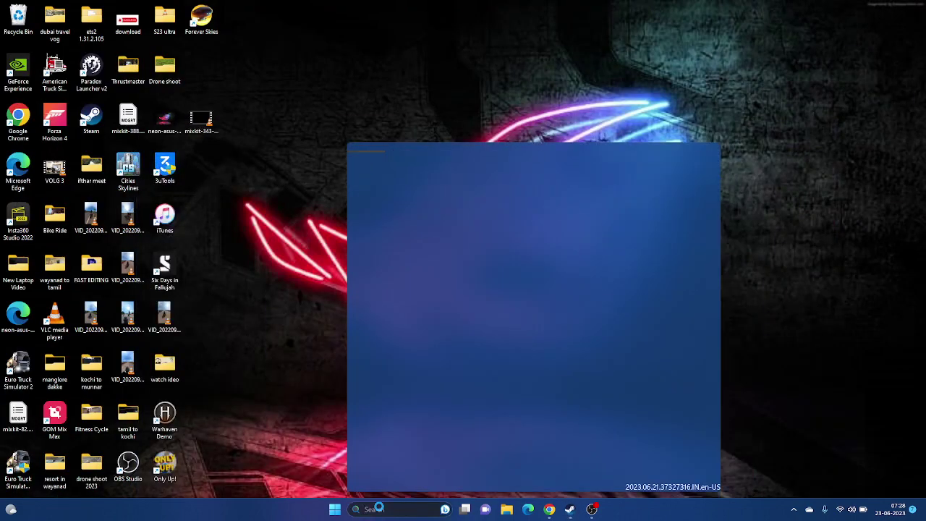
{"action": "left_click", "coordinate": [409, 270]}
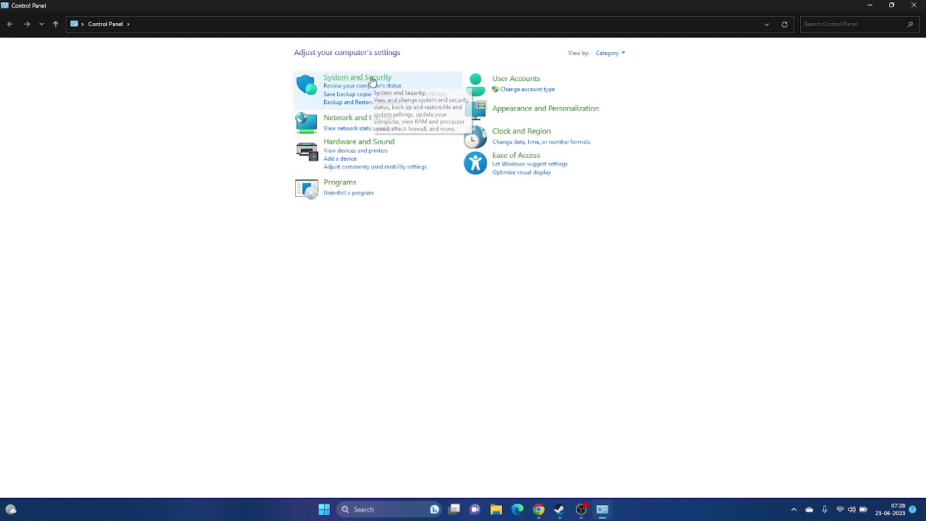
{"action": "left_click", "coordinate": [371, 80]}
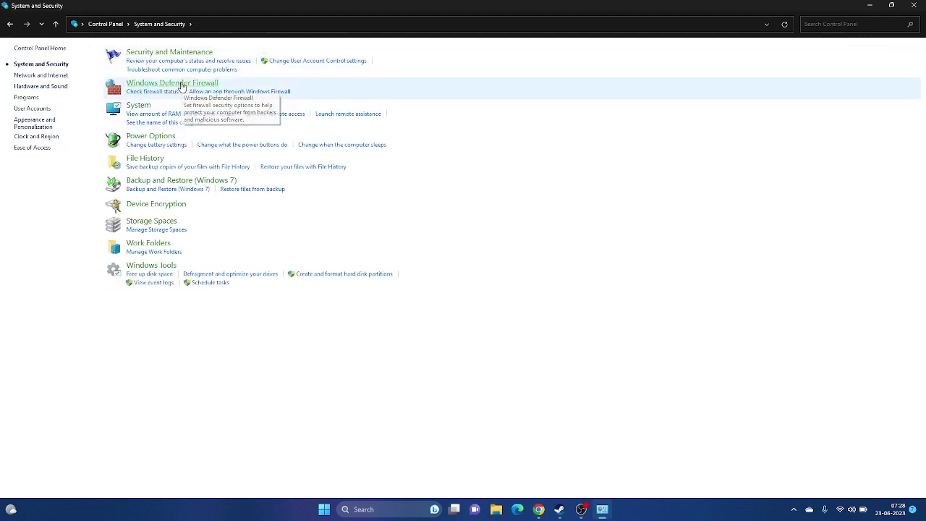
{"action": "left_click", "coordinate": [182, 84]}
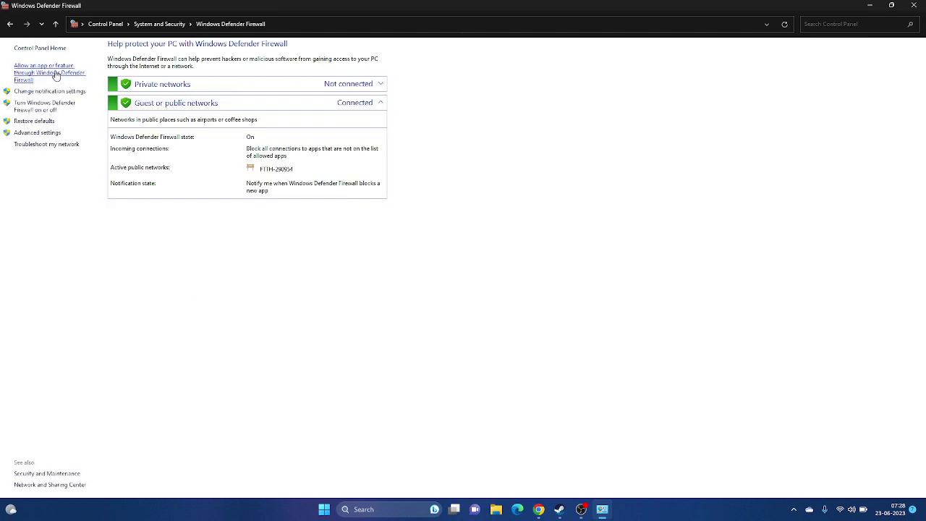
{"action": "left_click", "coordinate": [56, 75]}
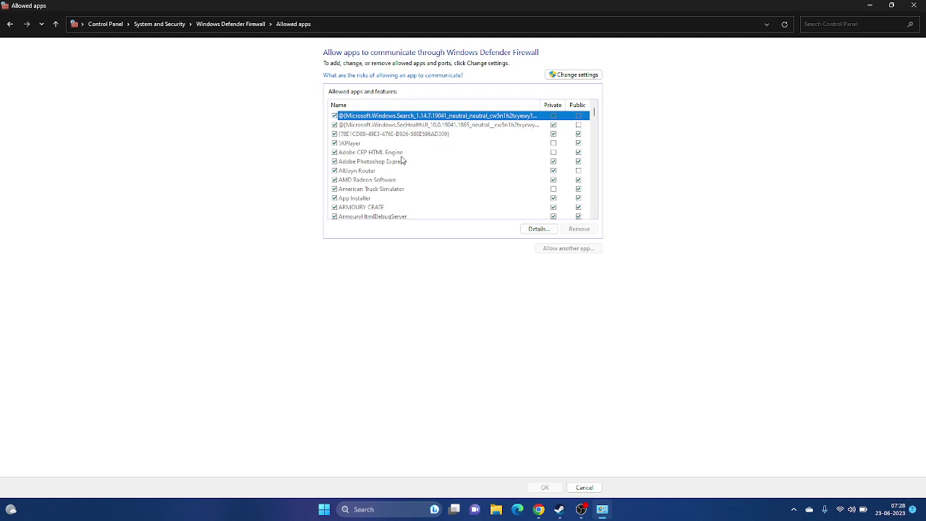
{"action": "scroll", "coordinate": [403, 160], "scroll_direction": "down", "scroll_amount": 10}
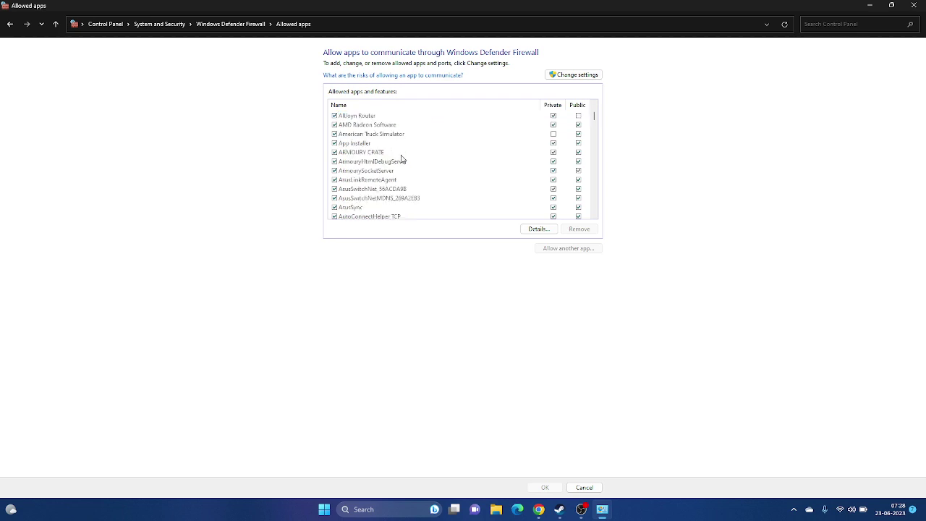
{"action": "scroll", "coordinate": [403, 159], "scroll_direction": "down", "scroll_amount": 12}
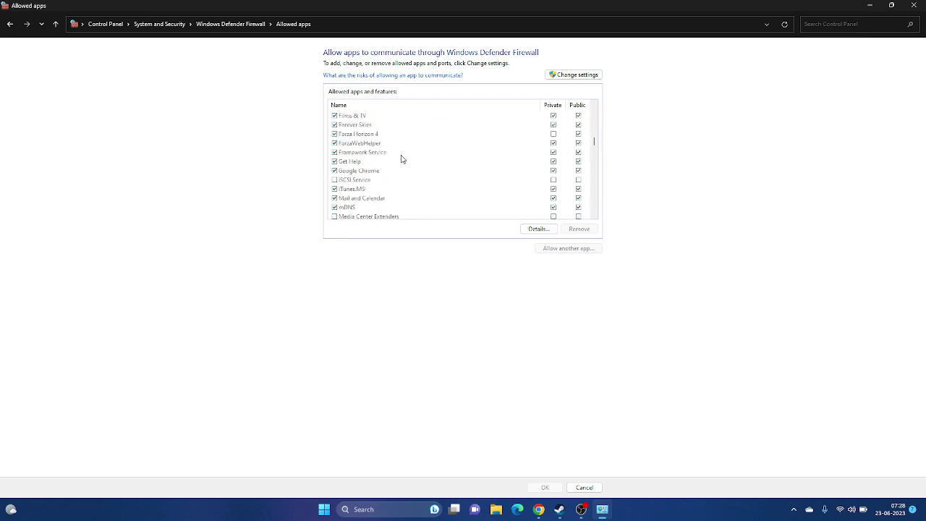
{"action": "scroll", "coordinate": [403, 159], "scroll_direction": "down", "scroll_amount": 10}
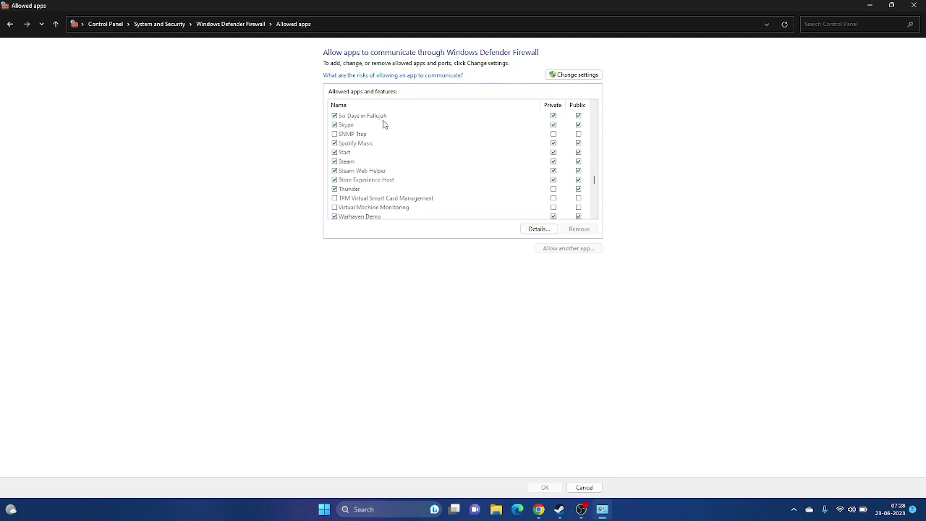
Unlock the allowed apps settings and start browsing for another app to allow through the firewall.
{"action": "left_click", "coordinate": [574, 75]}
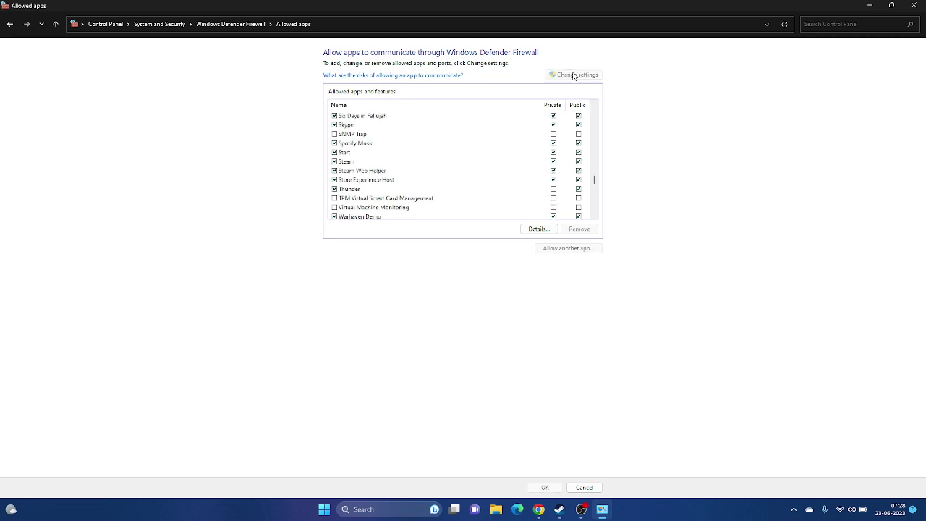
{"action": "left_click", "coordinate": [571, 248]}
{"action": "left_click", "coordinate": [536, 301]}
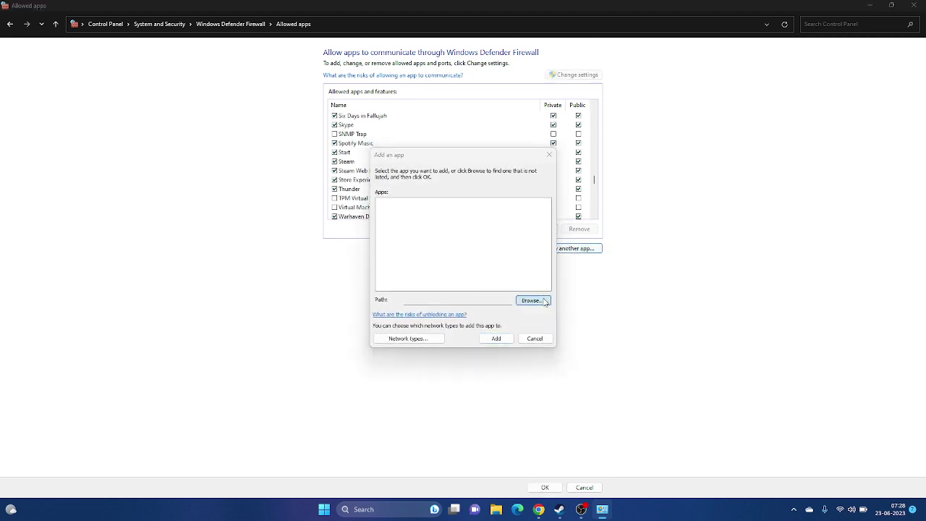
Choose the SixDays application from C:\Program Files (x86)\Steam\steamapps\common\Six Days in Fallujah as the app to allow.
{"action": "left_click", "coordinate": [409, 350]}
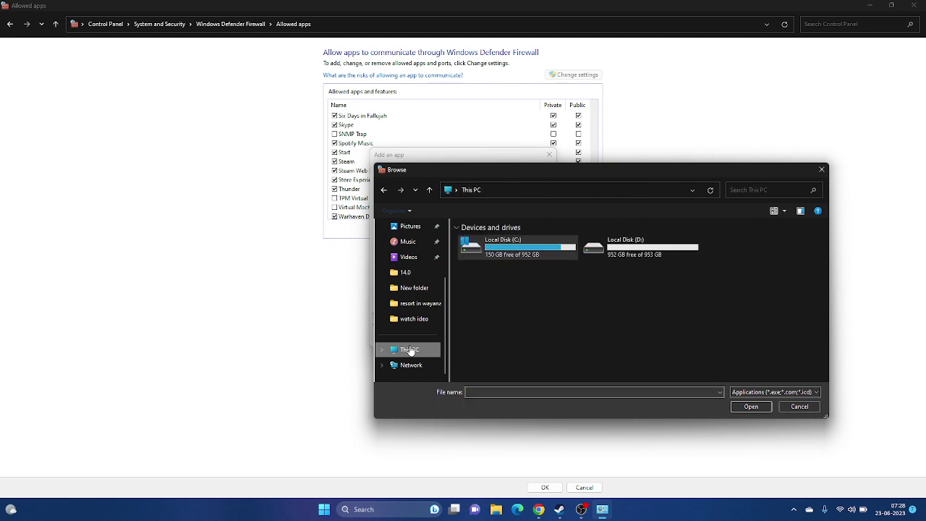
{"action": "double_click", "coordinate": [512, 251]}
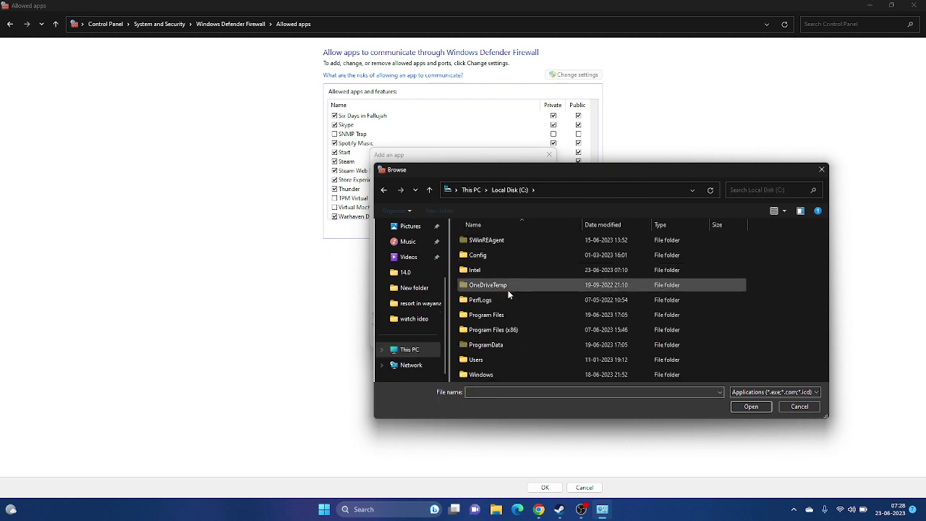
{"action": "double_click", "coordinate": [511, 330]}
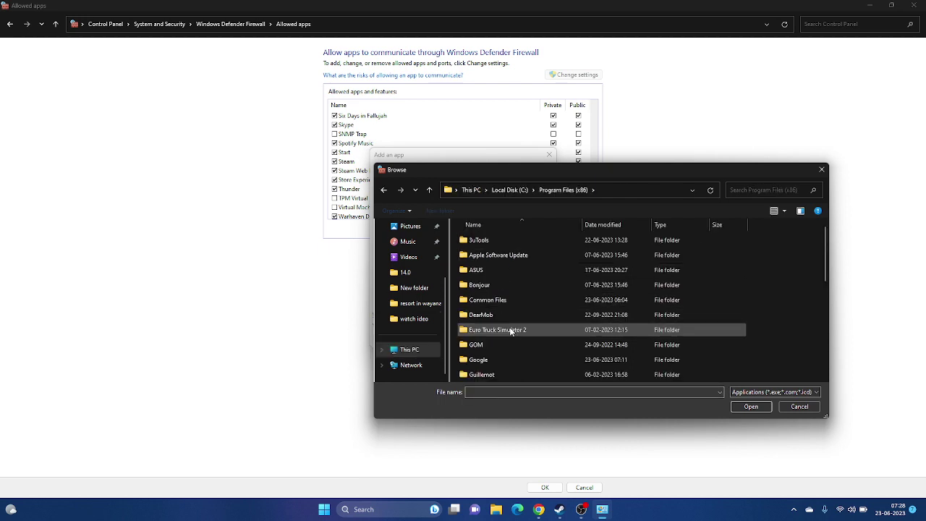
{"action": "scroll", "coordinate": [508, 304], "scroll_direction": "down", "scroll_amount": 8}
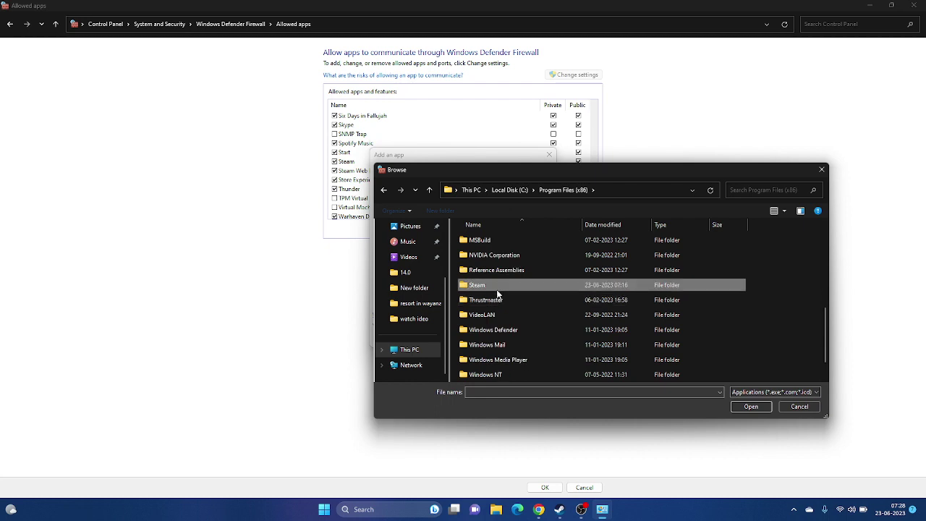
{"action": "double_click", "coordinate": [503, 287]}
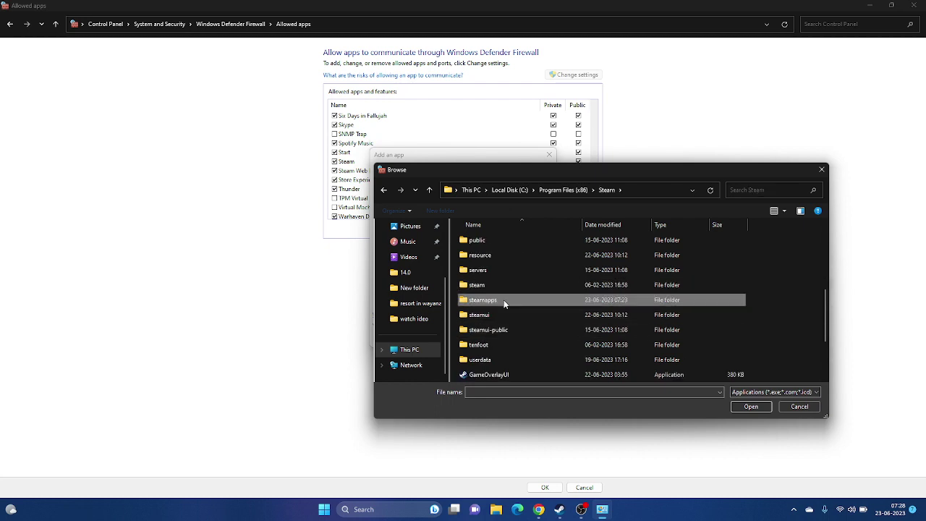
{"action": "double_click", "coordinate": [503, 300]}
{"action": "double_click", "coordinate": [493, 243]}
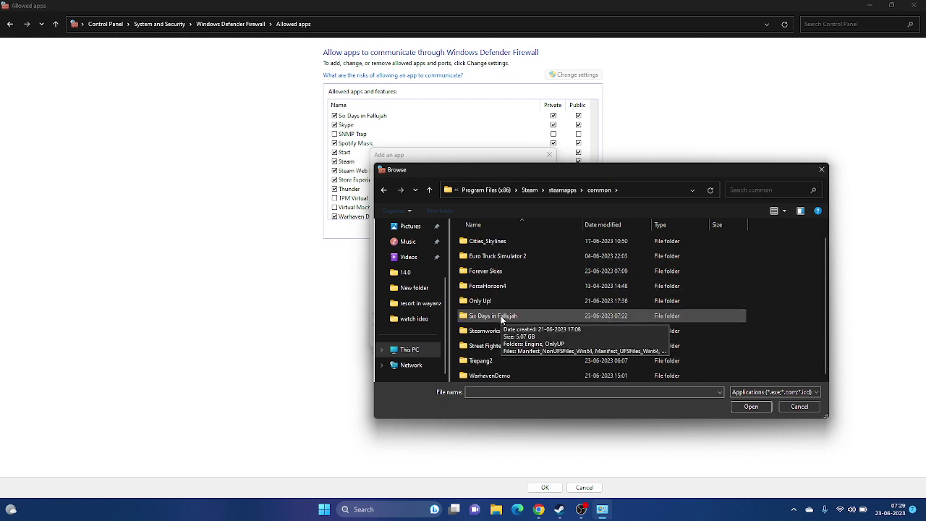
{"action": "left_click", "coordinate": [502, 315]}
{"action": "double_click", "coordinate": [502, 314]}
{"action": "left_click", "coordinate": [486, 269]}
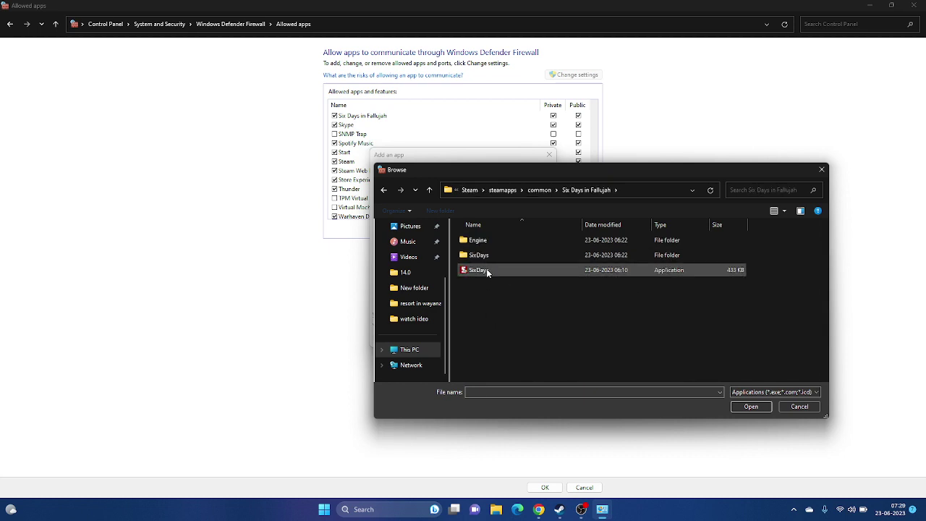
{"action": "left_click", "coordinate": [754, 409]}
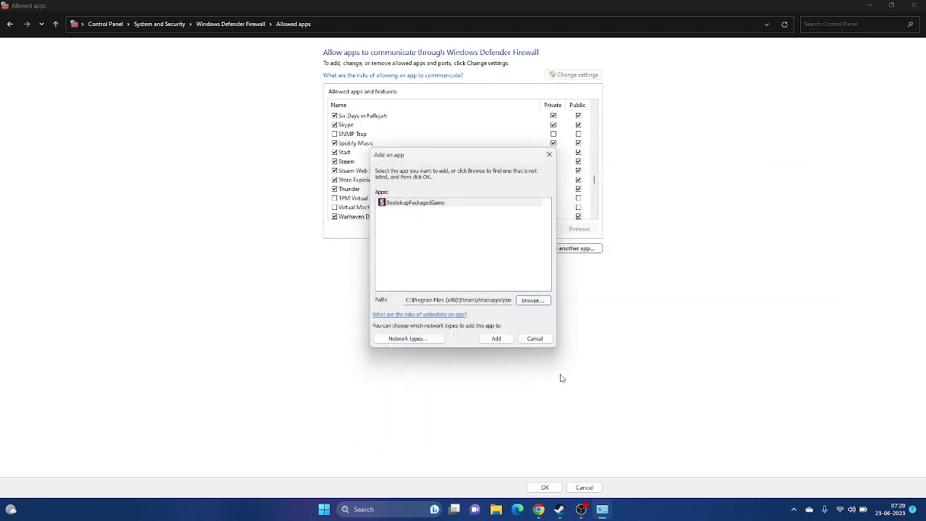
Try to add BootstrapPackagedGame to the firewall's allowed apps and close the Allowed apps window.
{"action": "left_click", "coordinate": [497, 339]}
{"action": "left_click", "coordinate": [536, 287]}
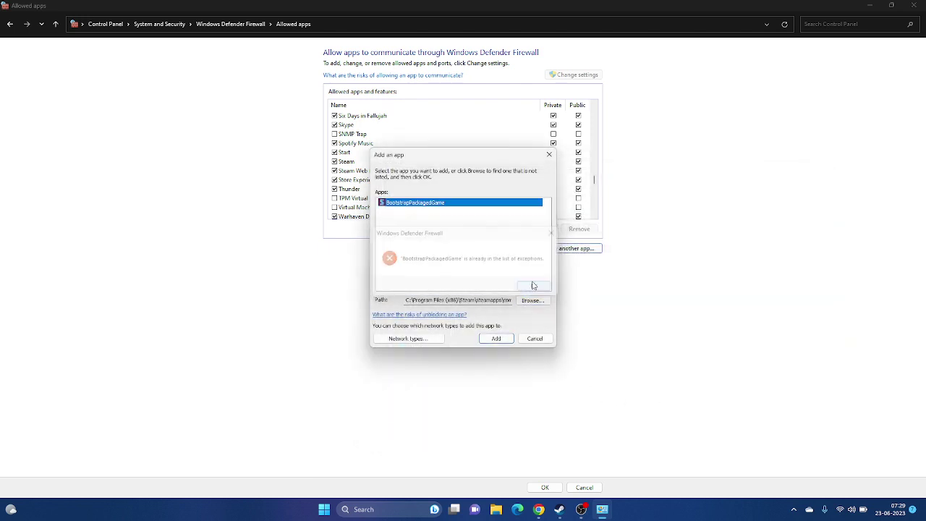
{"action": "left_click", "coordinate": [549, 155]}
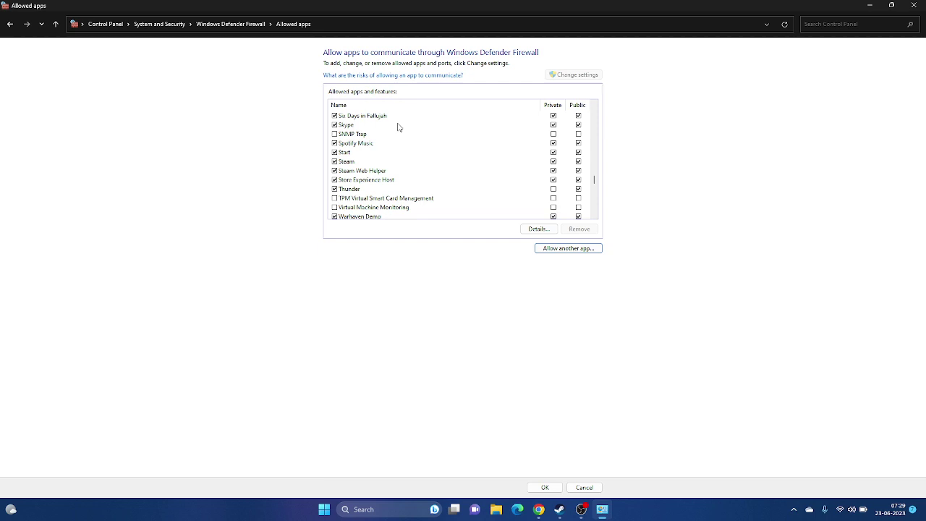
{"action": "left_click", "coordinate": [914, 5]}
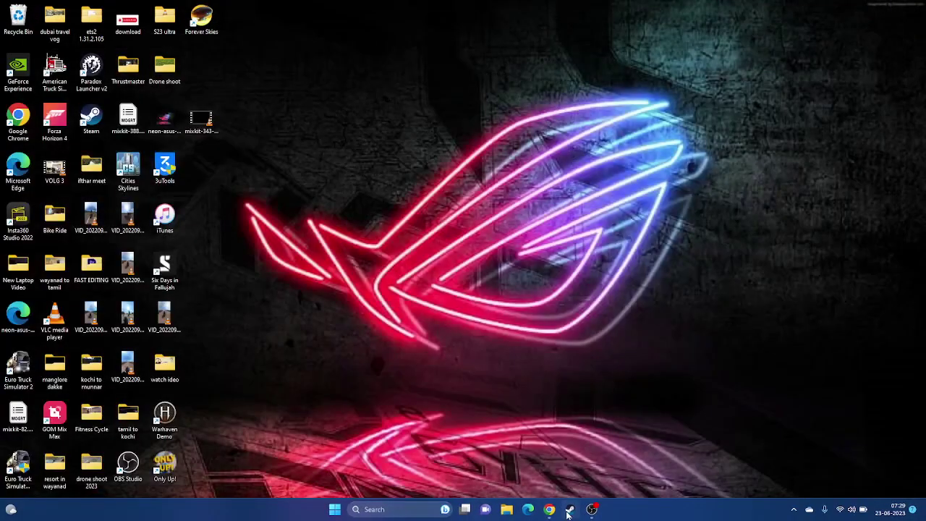
{"action": "left_click", "coordinate": [568, 510]}
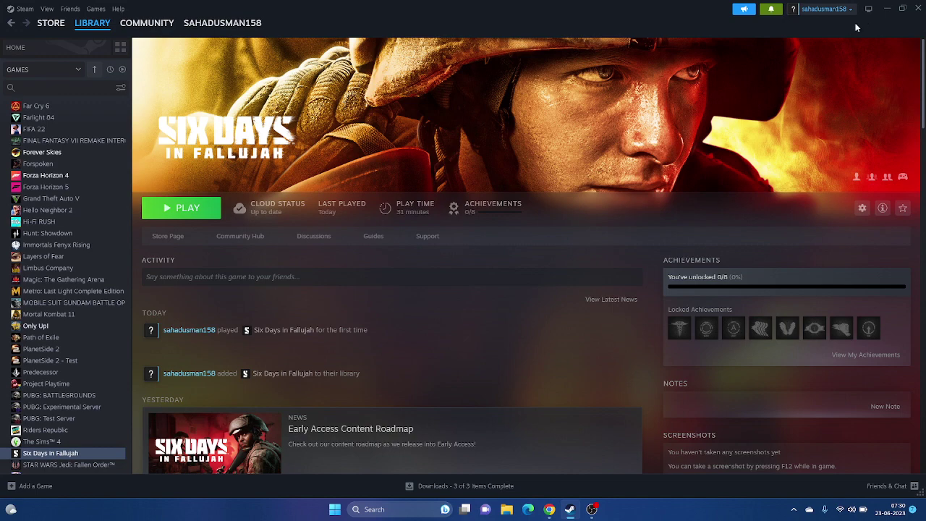
{"action": "left_click", "coordinate": [886, 8]}
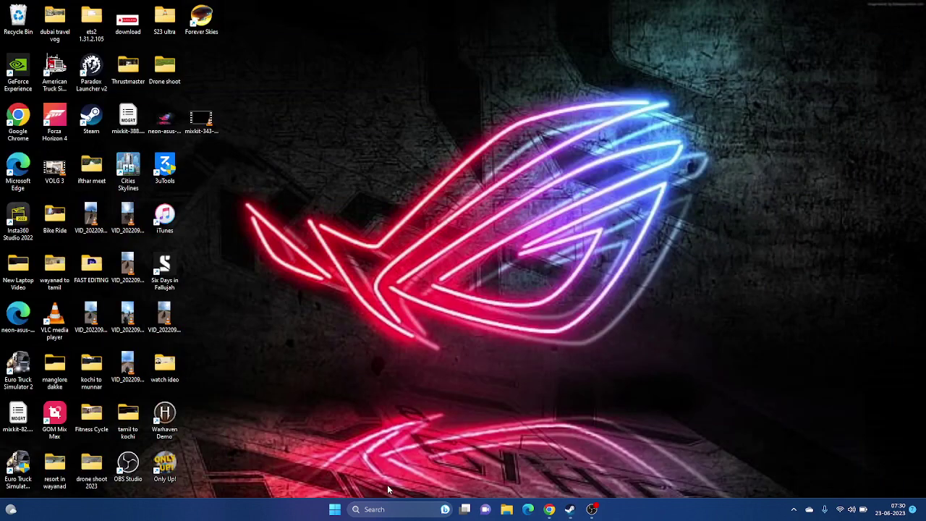
Open System Configuration, hide all Microsoft services in the list of services and confirm the dialog.
{"action": "left_click", "coordinate": [381, 508]}
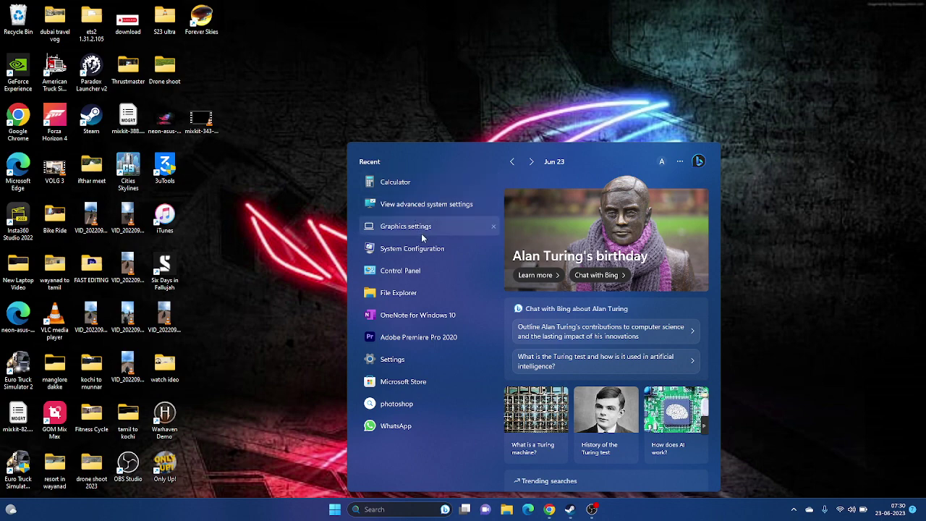
{"action": "left_click", "coordinate": [420, 249]}
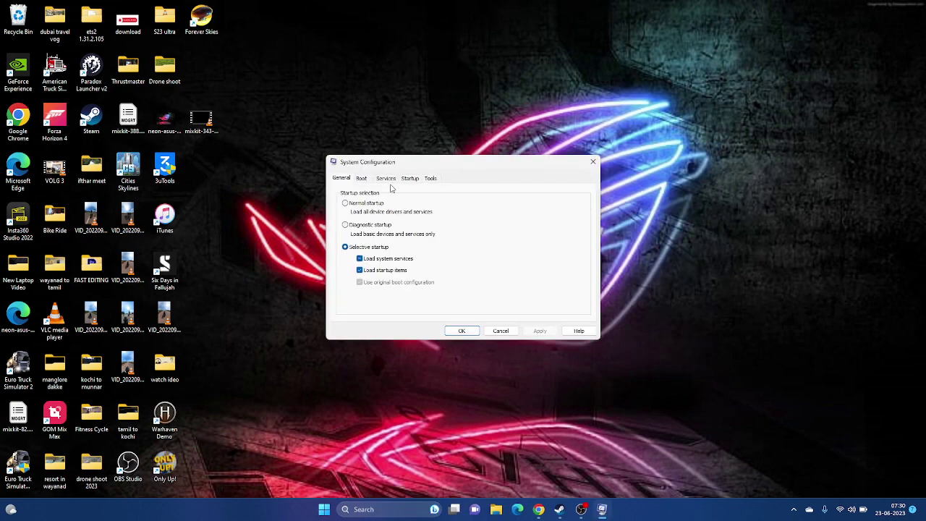
{"action": "left_click", "coordinate": [390, 181]}
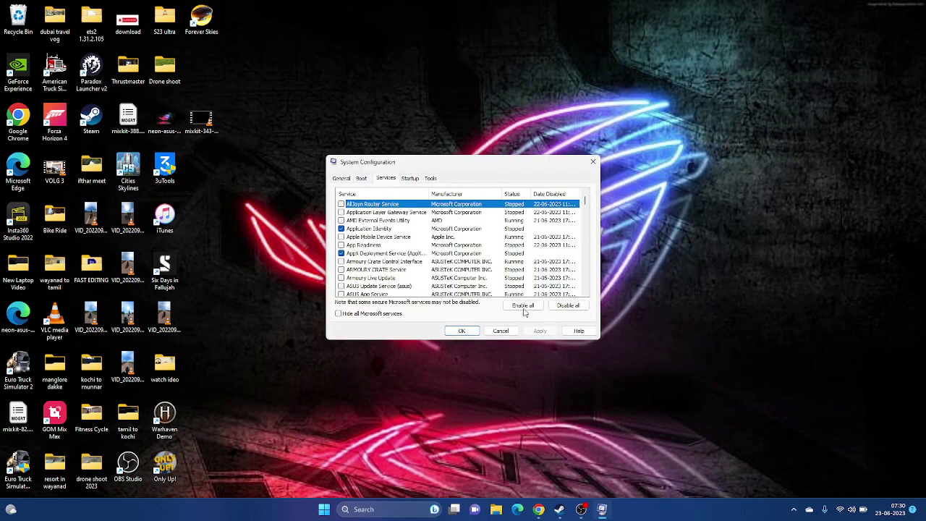
{"action": "left_click", "coordinate": [393, 314]}
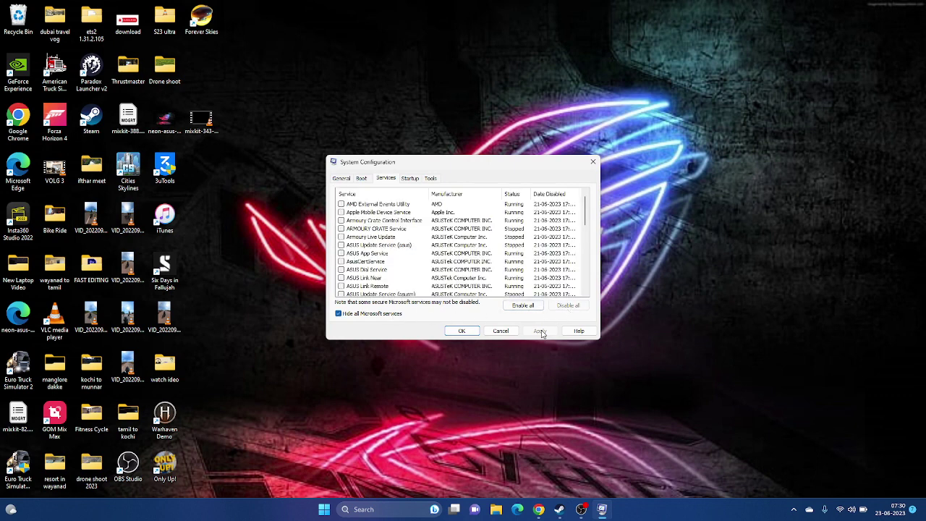
{"action": "left_click", "coordinate": [470, 331]}
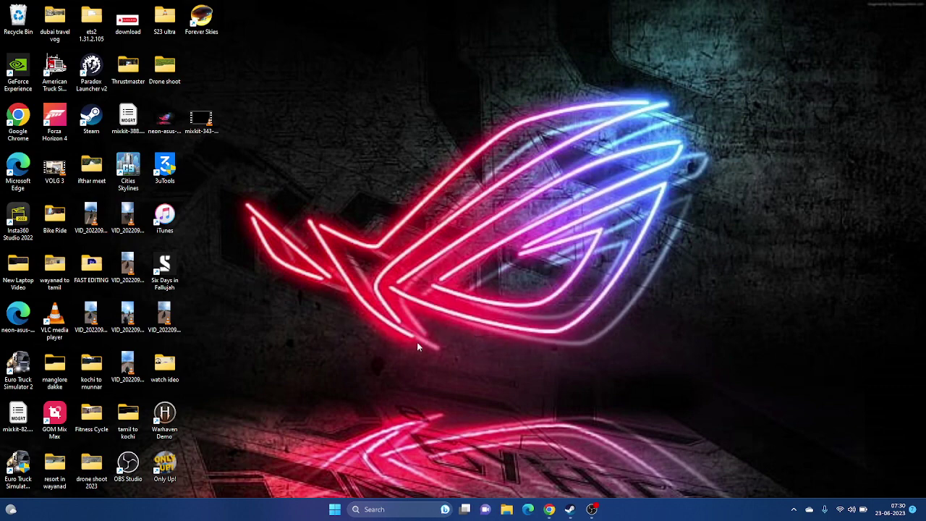
Reopen System Configuration, hide the Microsoft services in the services list again and confirm.
{"action": "left_click", "coordinate": [387, 509]}
{"action": "left_click", "coordinate": [414, 249]}
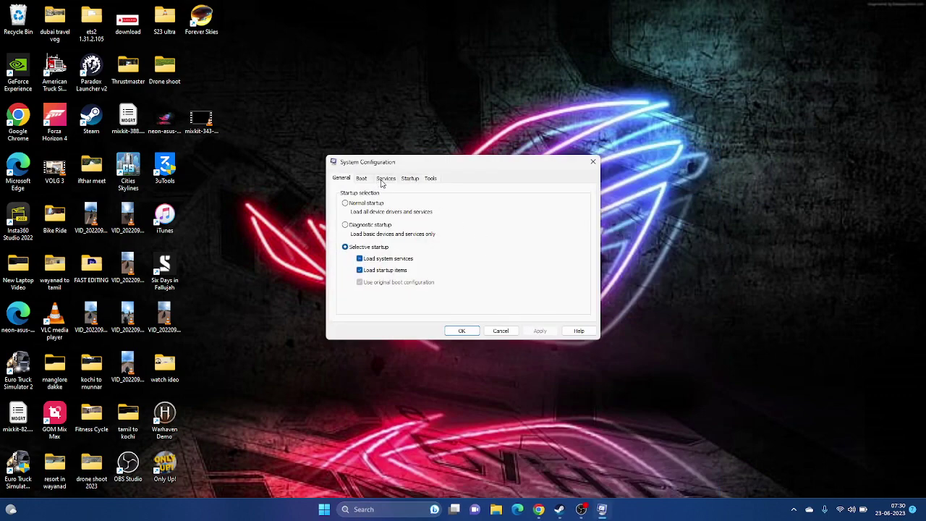
{"action": "left_click", "coordinate": [383, 181]}
{"action": "left_click", "coordinate": [388, 315]}
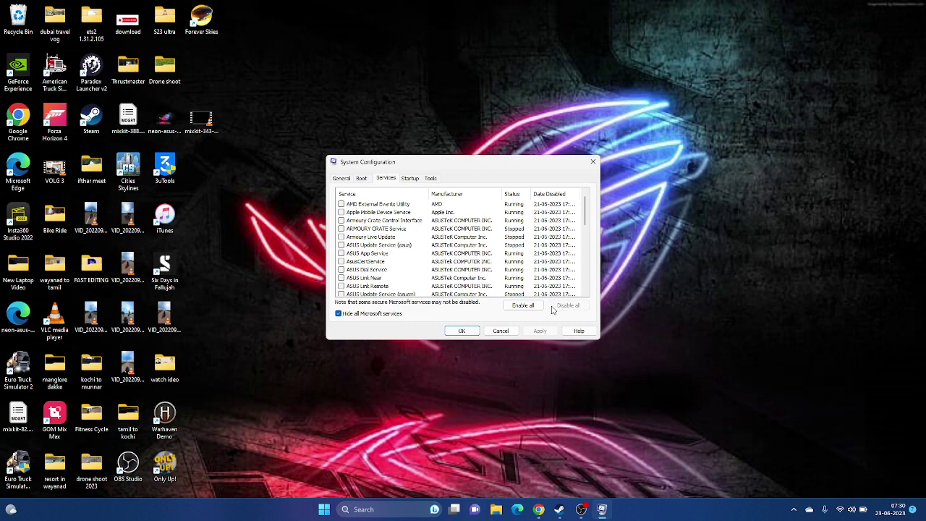
{"action": "left_click", "coordinate": [469, 331]}
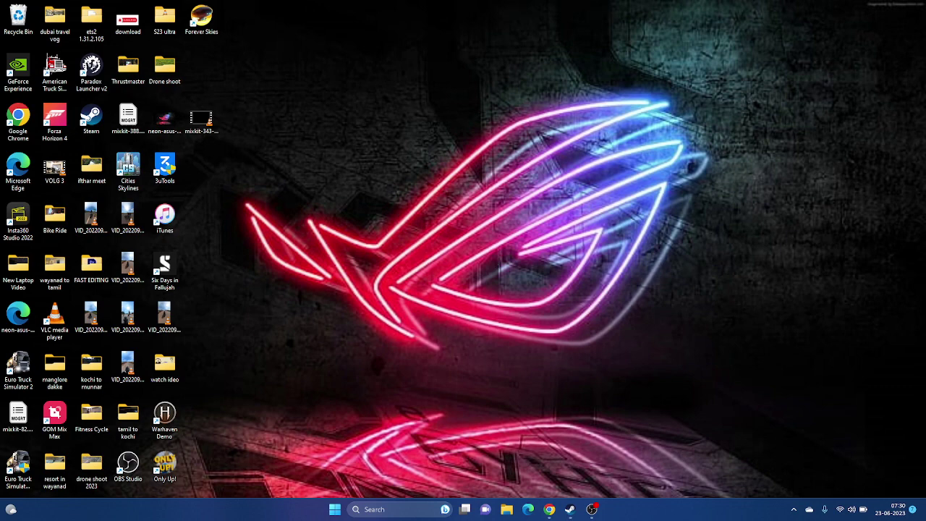
Switch to Steam, review the General properties of Six Days in Fallujah, including the Steam Overlay option, and close them.
{"action": "left_click", "coordinate": [571, 508]}
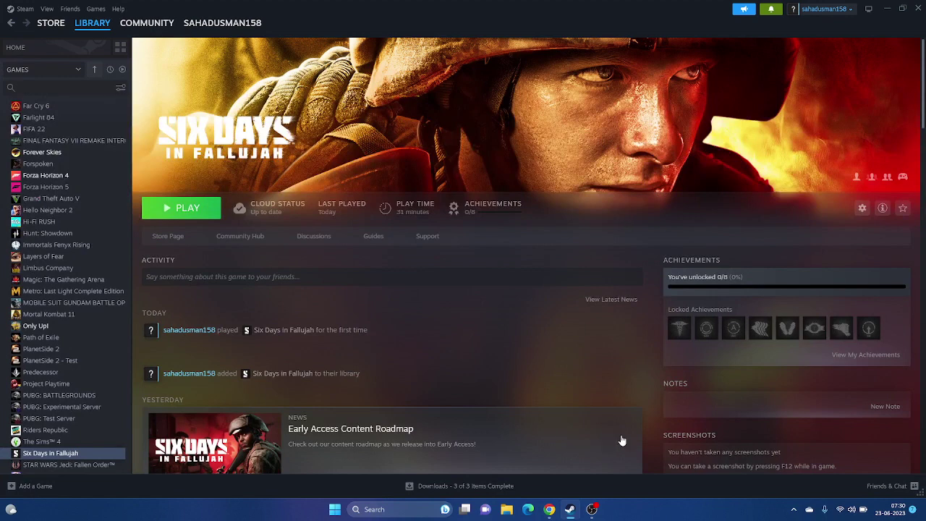
{"action": "right_click", "coordinate": [70, 459]}
{"action": "left_click", "coordinate": [93, 441]}
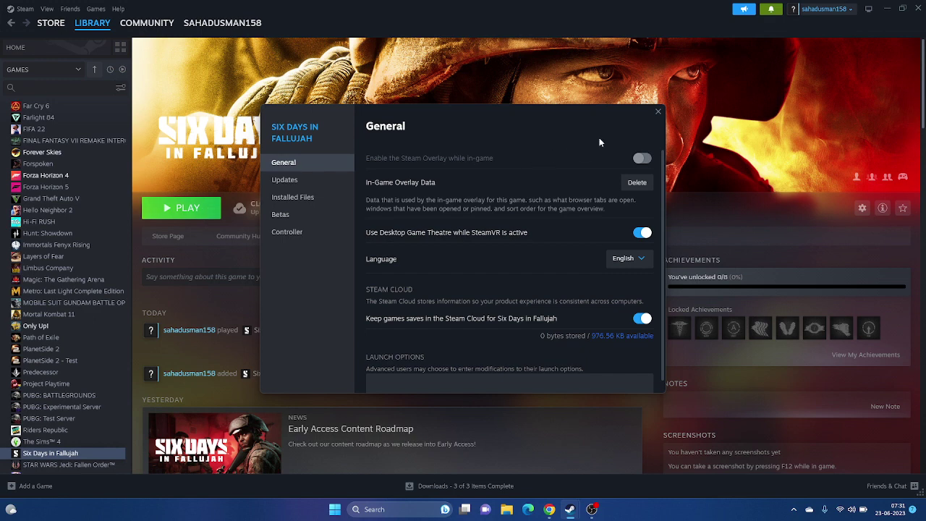
{"action": "left_click", "coordinate": [658, 112]}
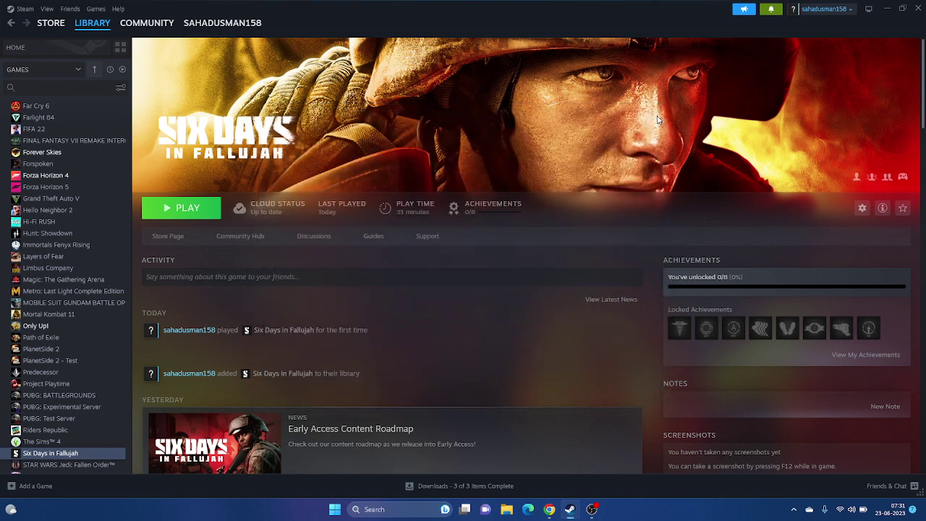
Set the launch options of Six Days in Fallujah to -dx12, close its properties and minimize Steam.
{"action": "right_click", "coordinate": [75, 455]}
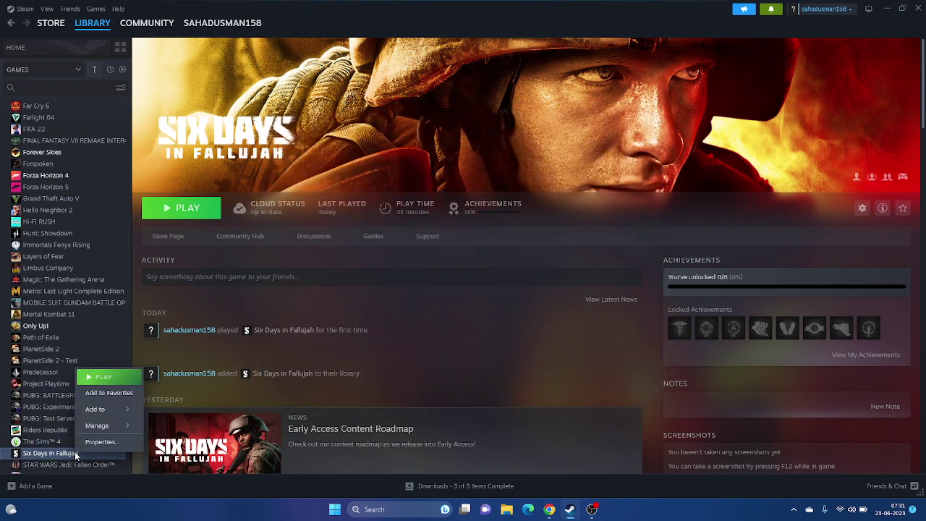
{"action": "left_click", "coordinate": [101, 442]}
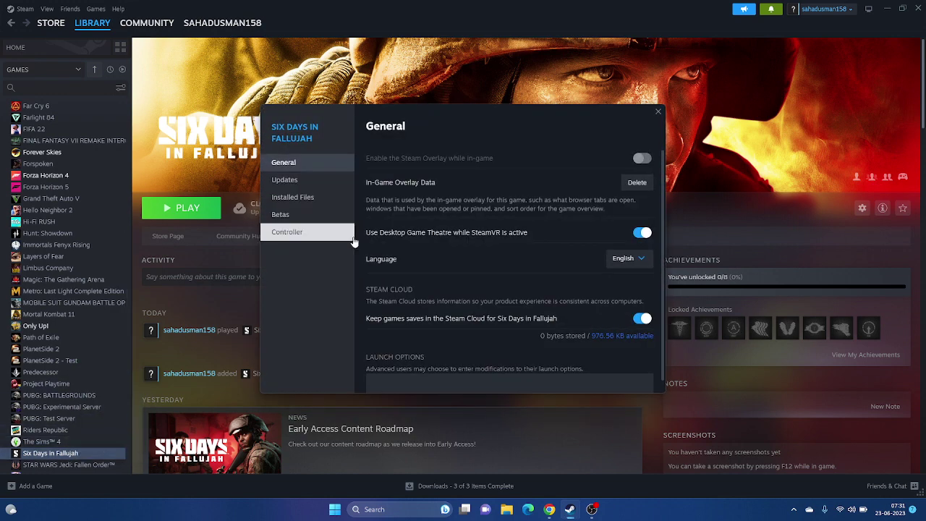
{"action": "scroll", "coordinate": [448, 289], "scroll_direction": "down", "scroll_amount": 2}
{"action": "left_click", "coordinate": [391, 372]}
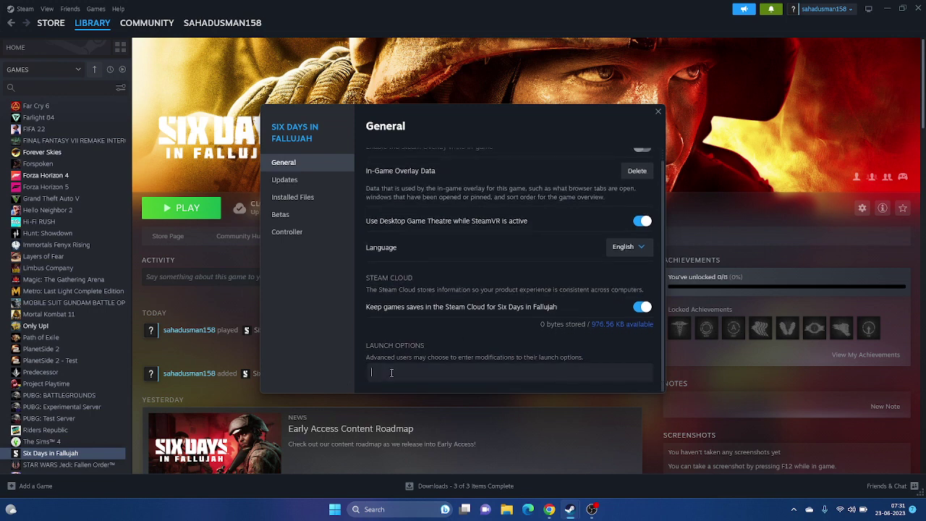
{"action": "type", "text": "-dx11"}
{"action": "key", "text": "BackSpace"}
{"action": "type", "text": "2"}
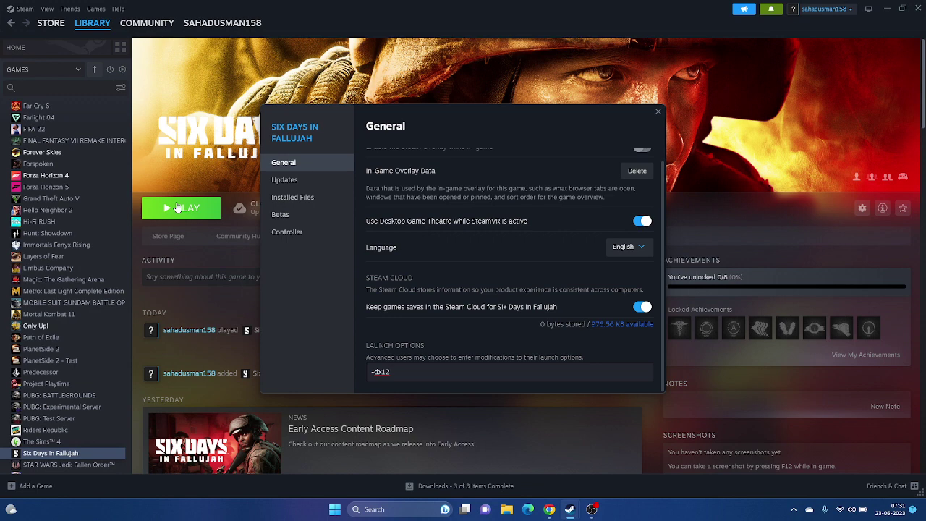
{"action": "left_click", "coordinate": [658, 112]}
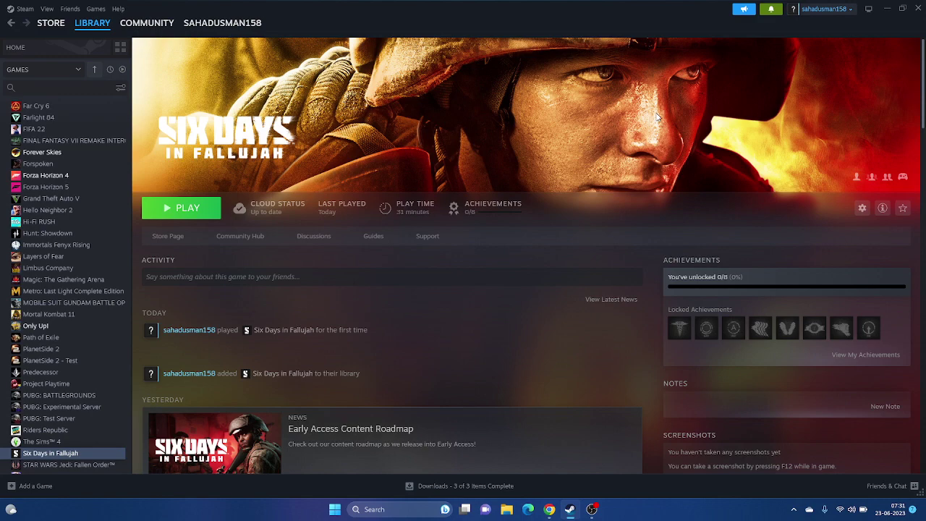
{"action": "left_click", "coordinate": [887, 8]}
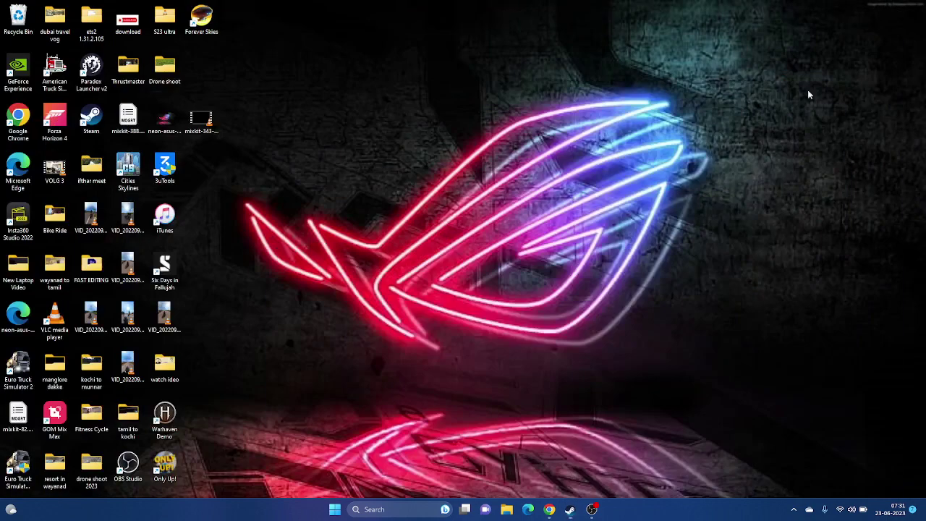
Open Task Manager at full size, examine the running apps and background processes, and close it.
{"action": "right_click", "coordinate": [337, 512]}
{"action": "left_click", "coordinate": [331, 389]}
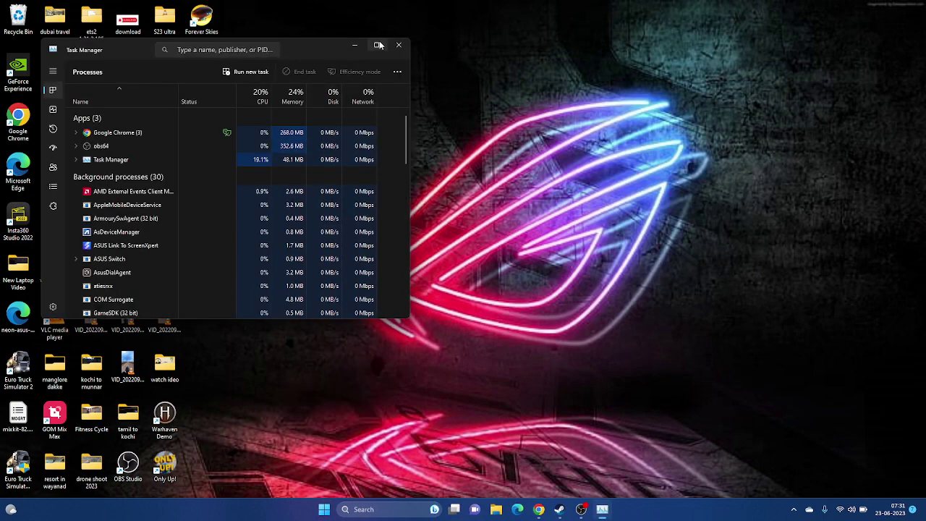
{"action": "left_click", "coordinate": [379, 41]}
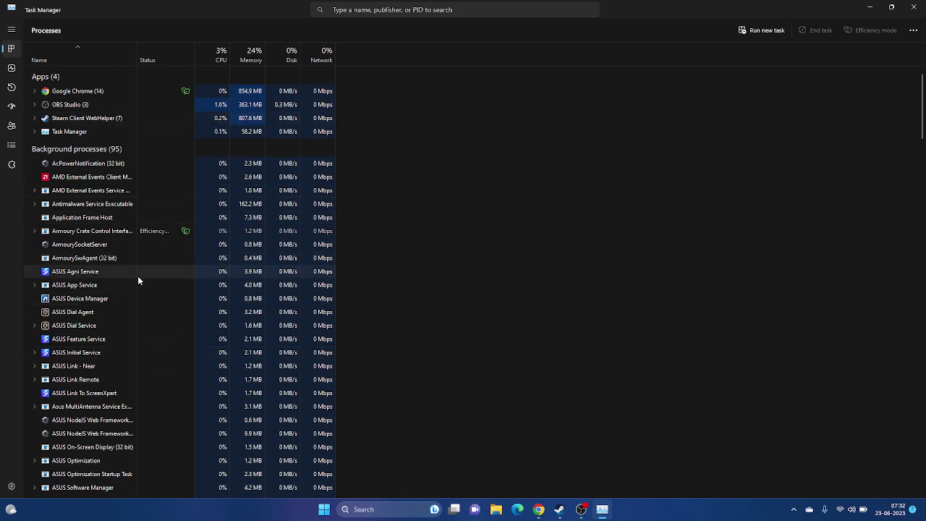
{"action": "left_click", "coordinate": [913, 8]}
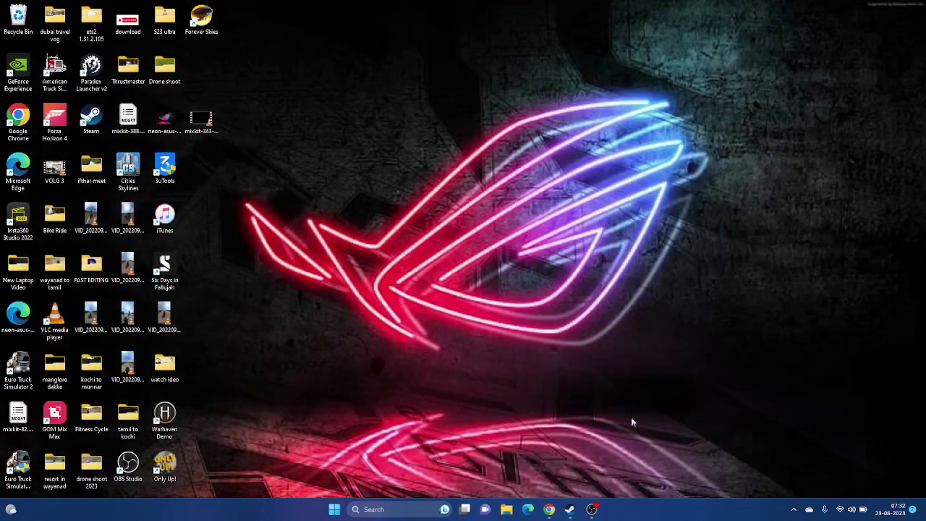
{"action": "left_click", "coordinate": [569, 510]}
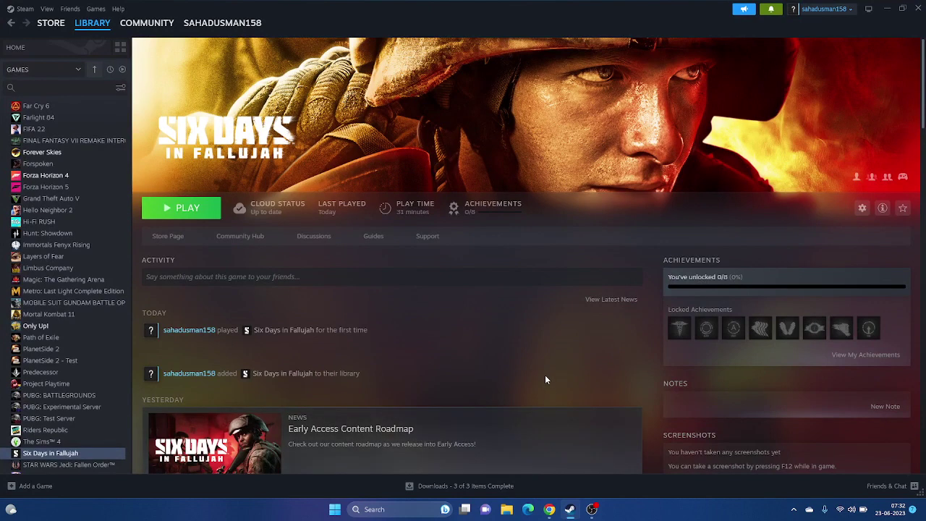
{"action": "left_click", "coordinate": [887, 8]}
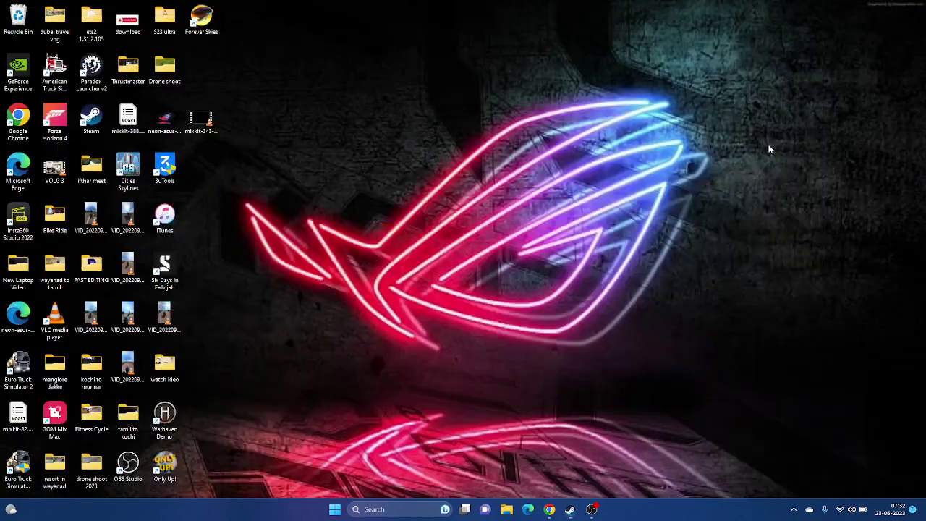
Open the Windows Graphics settings and look through the list of apps with custom graphics options.
{"action": "left_click", "coordinate": [410, 505]}
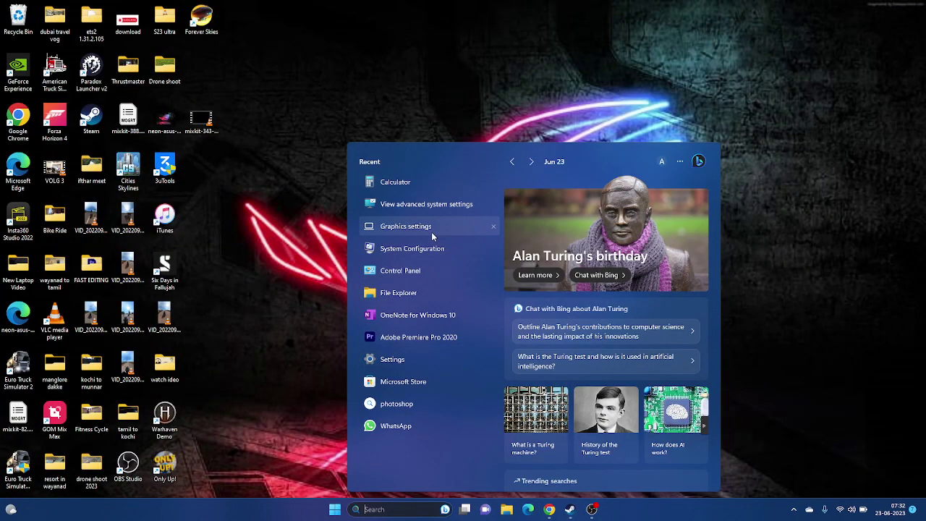
{"action": "left_click", "coordinate": [432, 232]}
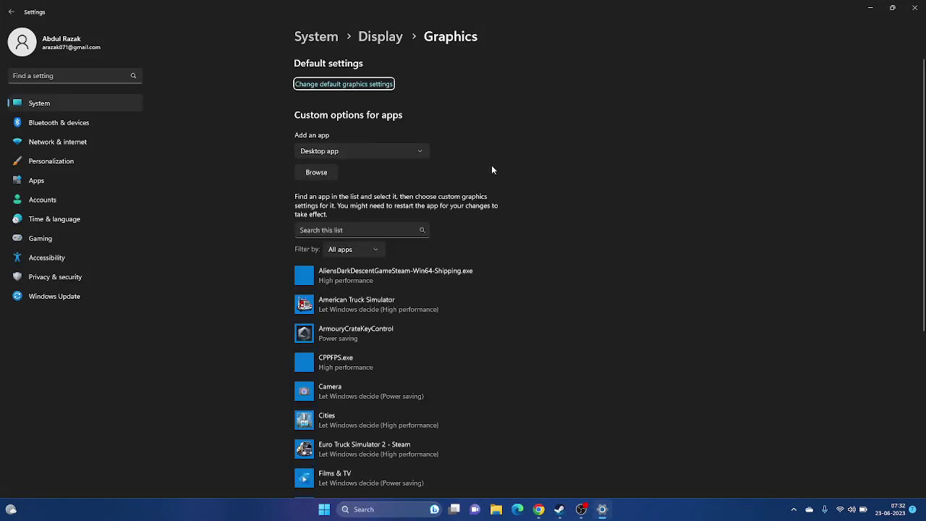
{"action": "scroll", "coordinate": [492, 230], "scroll_direction": "down", "scroll_amount": 3}
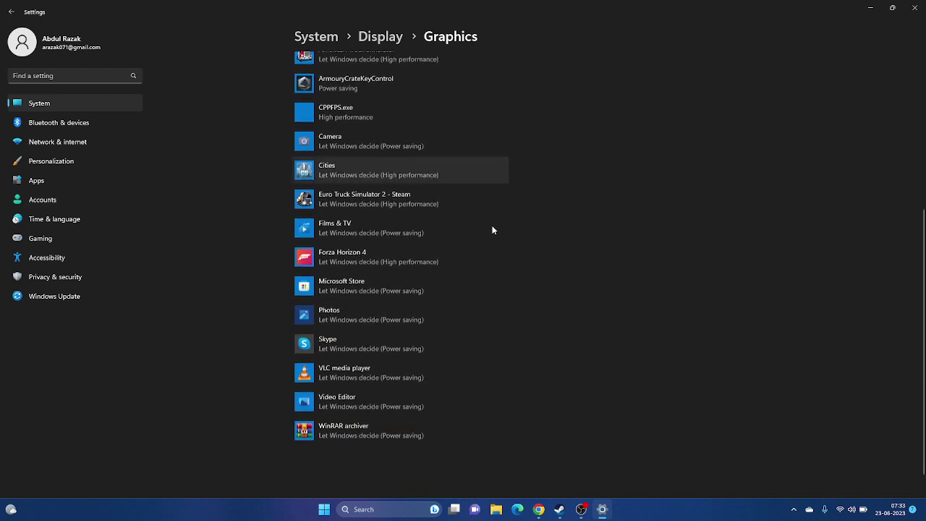
{"action": "scroll", "coordinate": [492, 230], "scroll_direction": "up", "scroll_amount": 3}
{"action": "scroll", "coordinate": [492, 230], "scroll_direction": "down", "scroll_amount": 3}
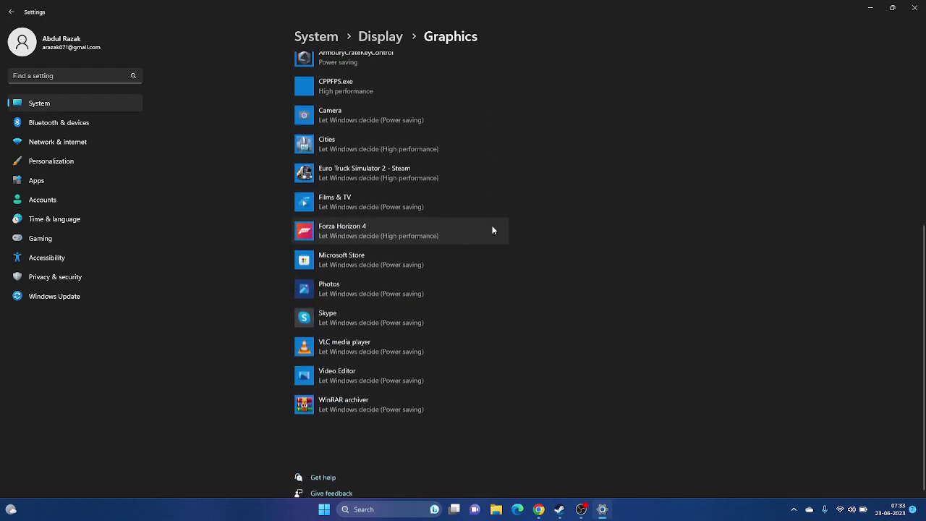
{"action": "scroll", "coordinate": [492, 230], "scroll_direction": "up", "scroll_amount": 4}
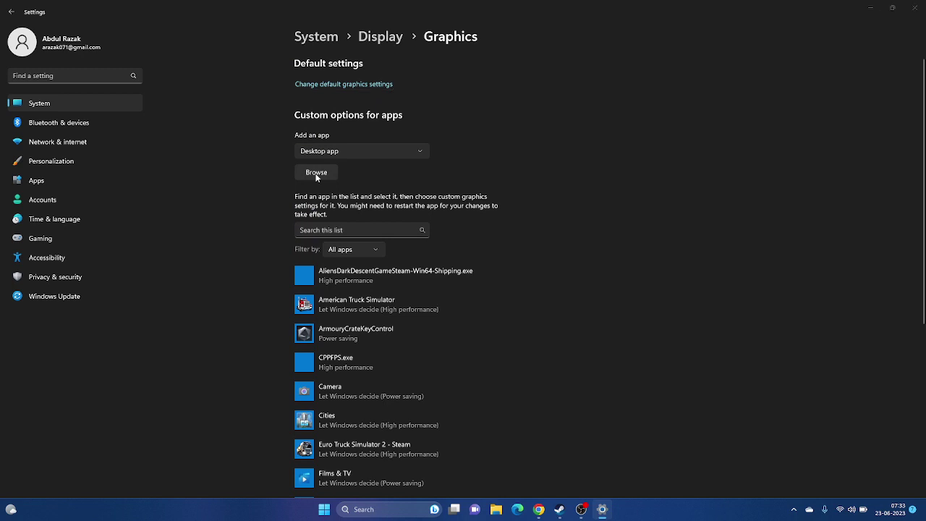
Add the SixDays application from C:\Program Files (x86)\Steam\steamapps\common\Six Days in Fallujah to the custom graphics options list.
{"action": "left_click", "coordinate": [316, 173]}
{"action": "left_click", "coordinate": [52, 281]}
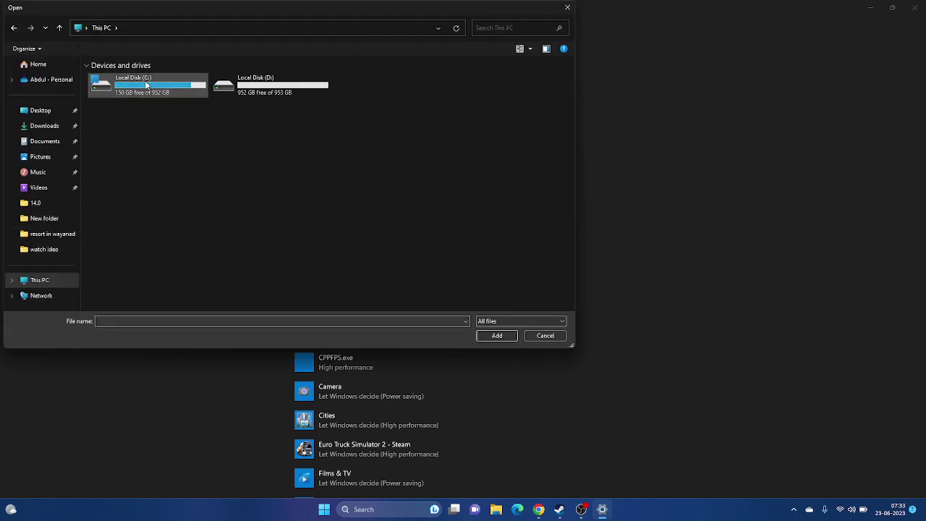
{"action": "double_click", "coordinate": [145, 84]}
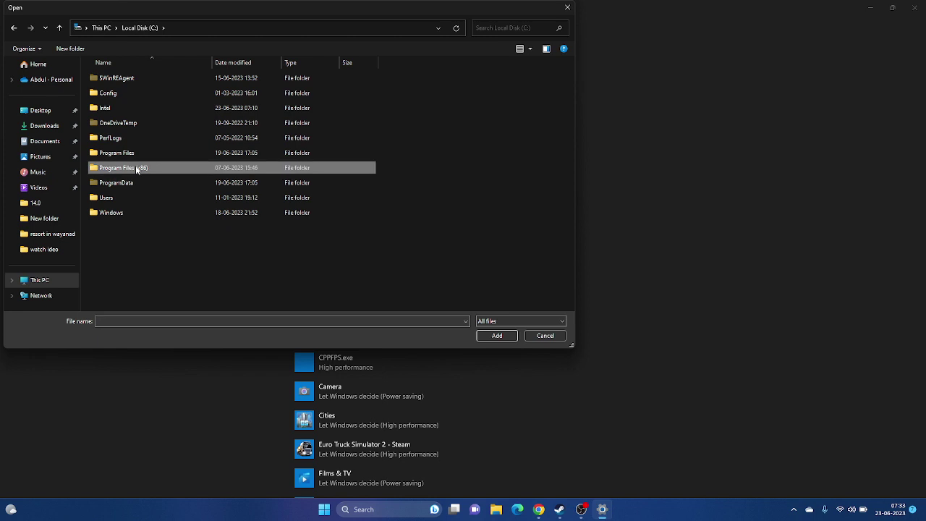
{"action": "double_click", "coordinate": [148, 172]}
{"action": "scroll", "coordinate": [159, 186], "scroll_direction": "down", "scroll_amount": 3}
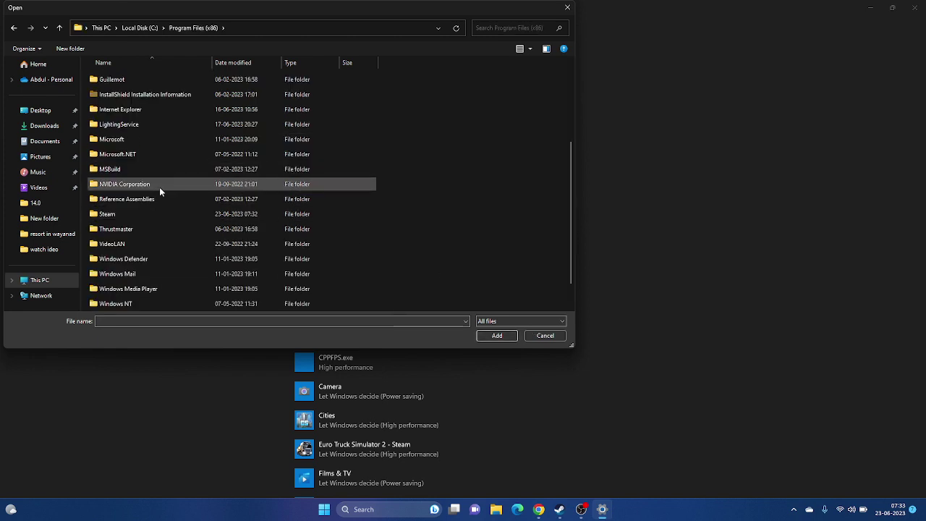
{"action": "double_click", "coordinate": [119, 187]}
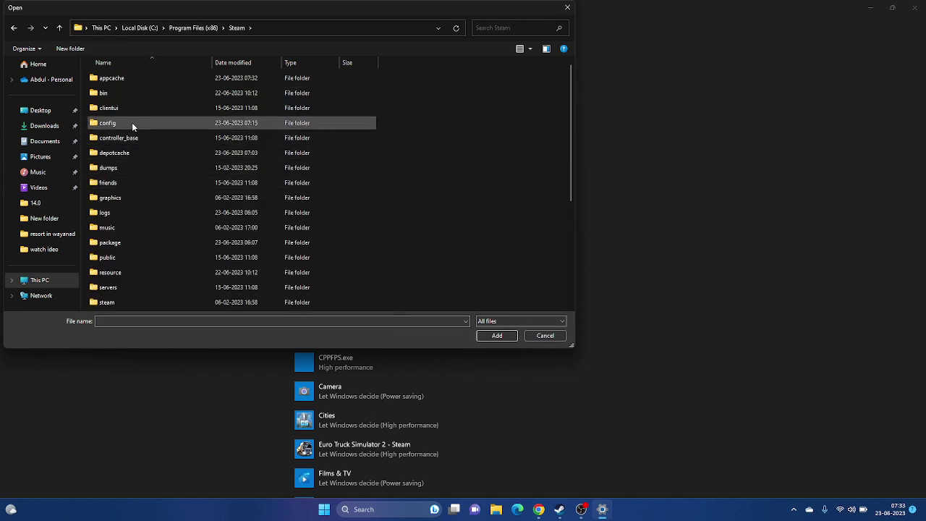
{"action": "scroll", "coordinate": [134, 138], "scroll_direction": "down", "scroll_amount": 4}
{"action": "double_click", "coordinate": [126, 138]}
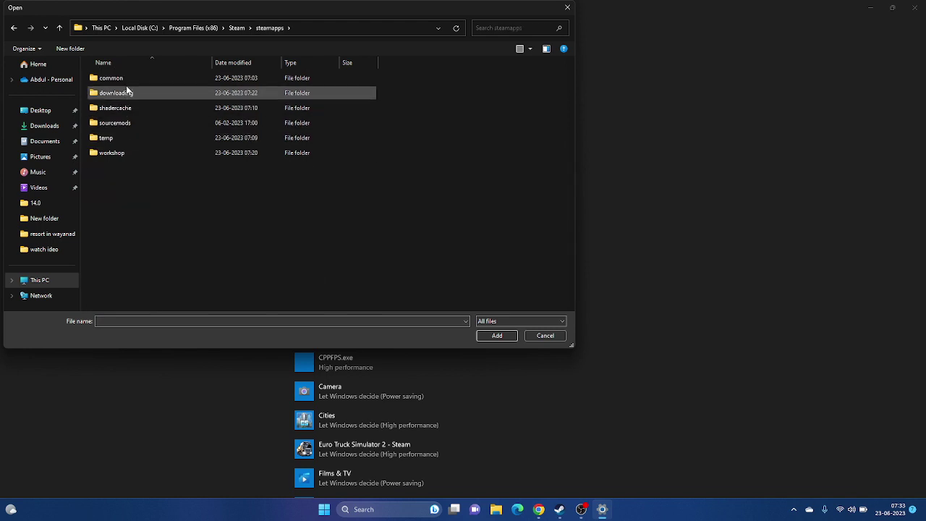
{"action": "double_click", "coordinate": [127, 82]}
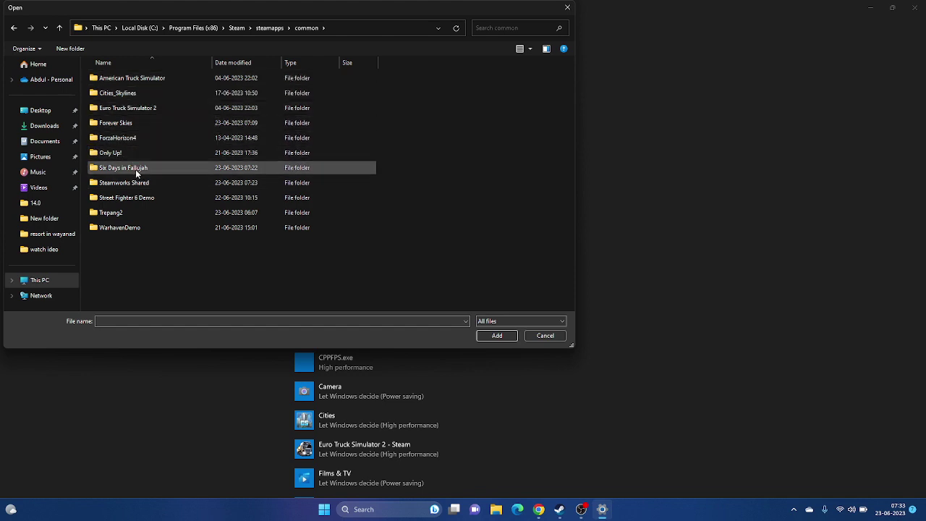
{"action": "double_click", "coordinate": [155, 168]}
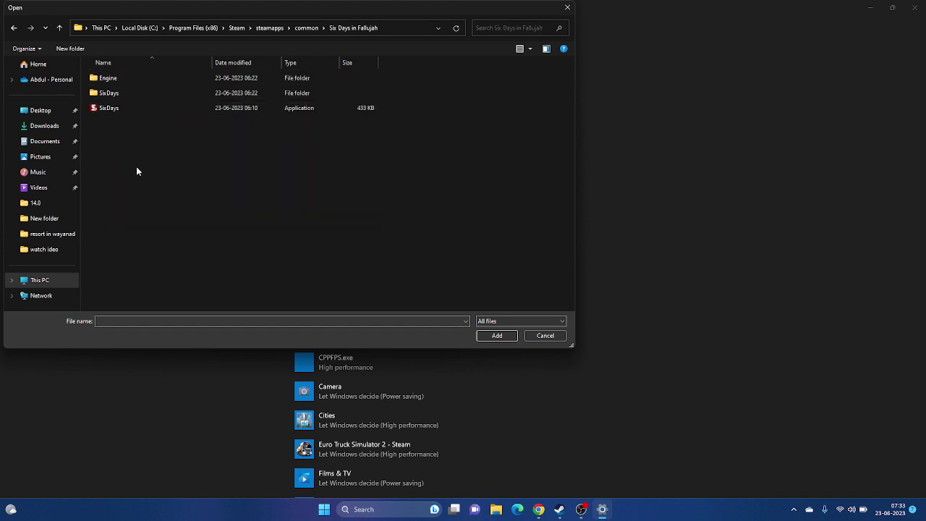
{"action": "left_click", "coordinate": [137, 107]}
{"action": "left_click", "coordinate": [495, 336]}
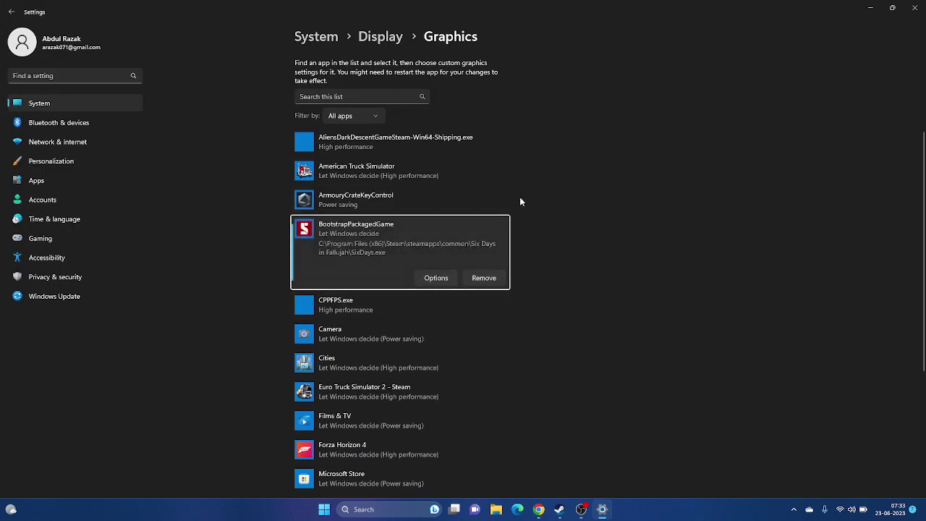
Set the graphics preference of the added Six Days game entry to High performance, save it and close Settings.
{"action": "left_click", "coordinate": [436, 279]}
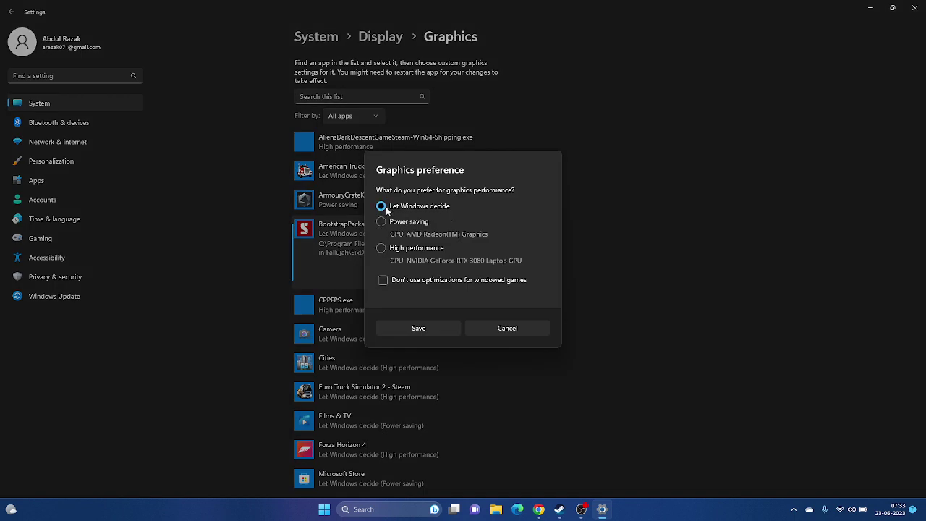
{"action": "left_click", "coordinate": [382, 249]}
{"action": "left_click", "coordinate": [435, 329]}
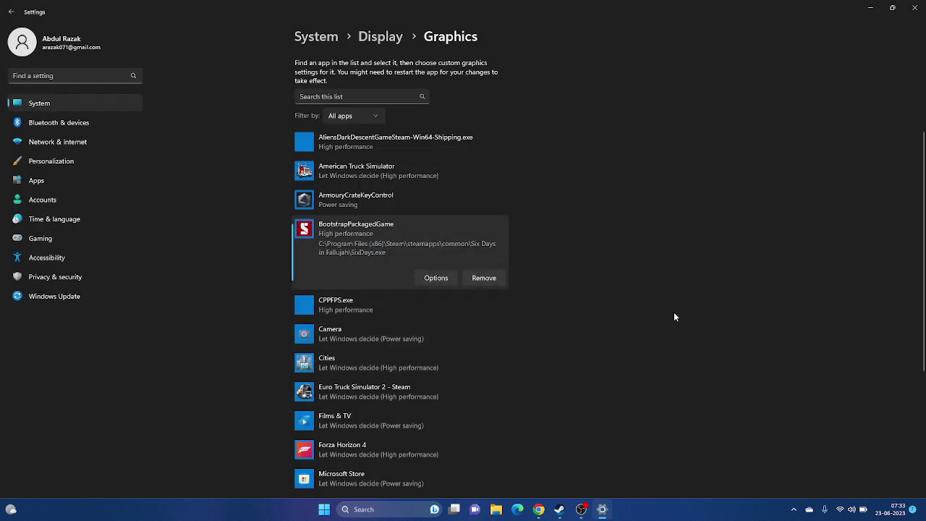
{"action": "left_click", "coordinate": [915, 10]}
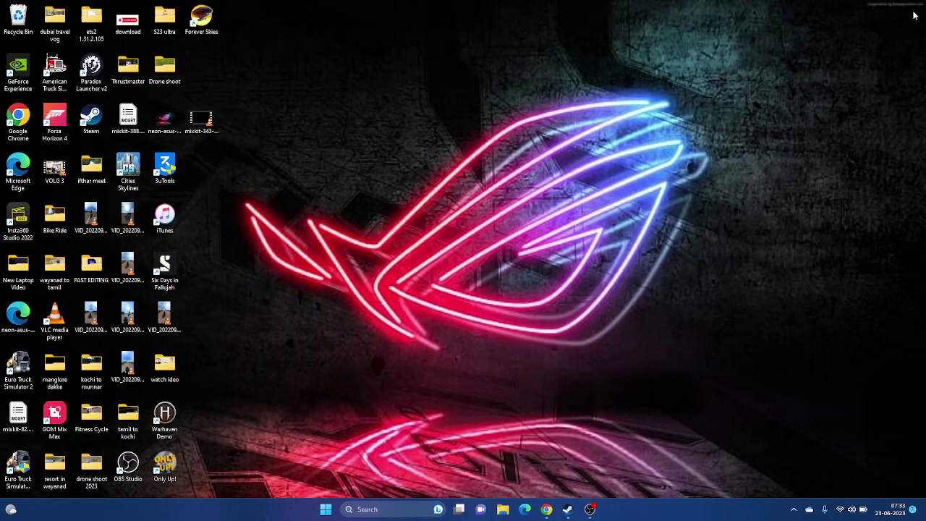
{"action": "left_click", "coordinate": [569, 509]}
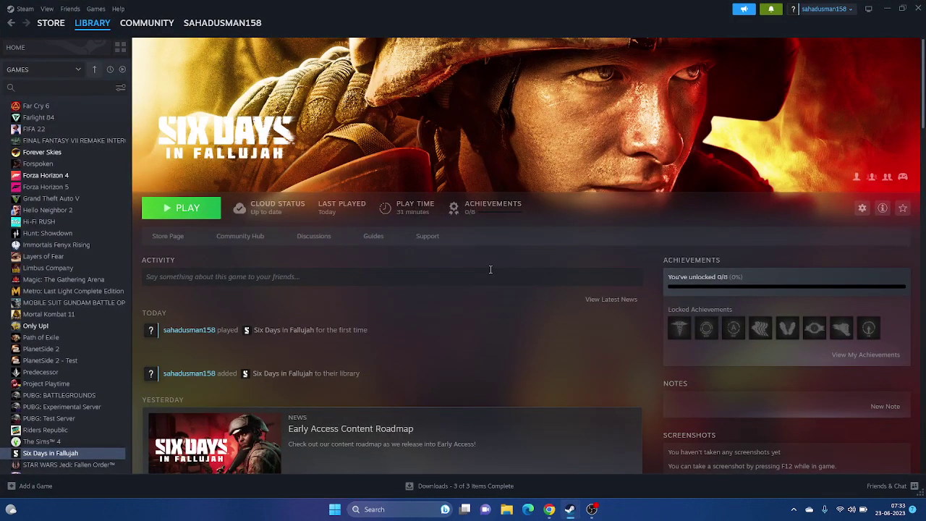
{"action": "left_click", "coordinate": [885, 9]}
Open the virtual memory settings from the performance options of the advanced system settings.
{"action": "left_click", "coordinate": [387, 508]}
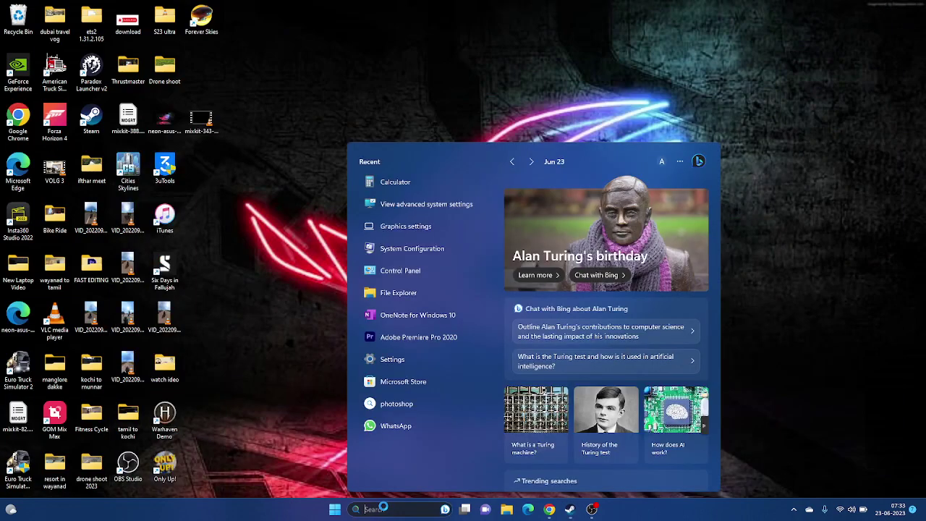
{"action": "left_click", "coordinate": [427, 204]}
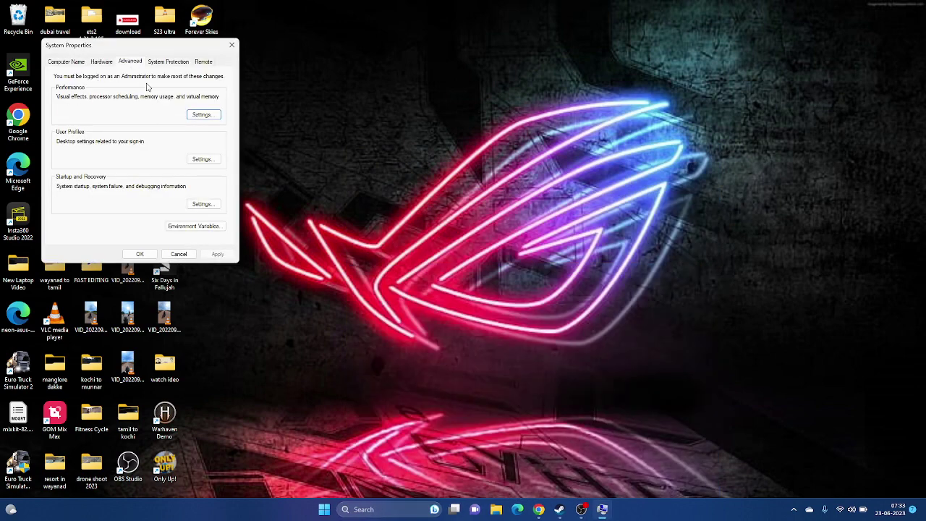
{"action": "left_click", "coordinate": [196, 115]}
{"action": "left_click", "coordinate": [113, 99]}
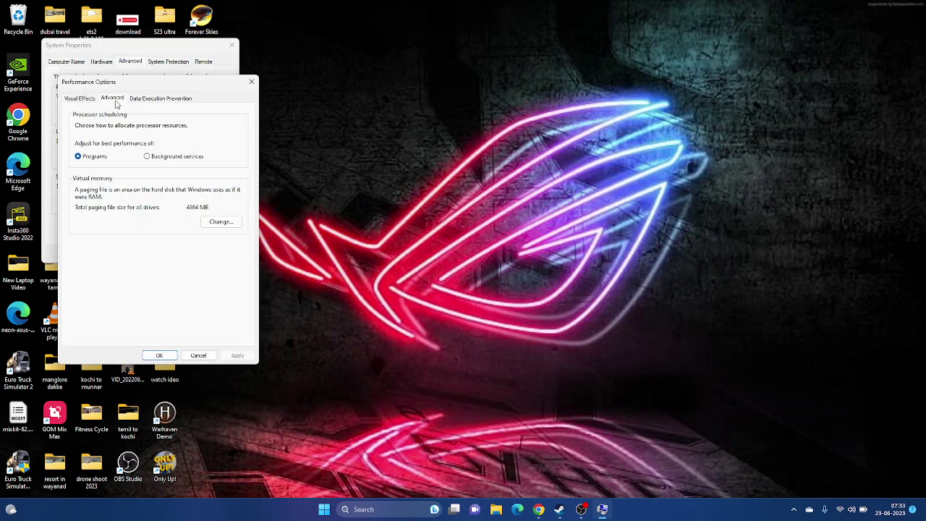
{"action": "left_click", "coordinate": [219, 222]}
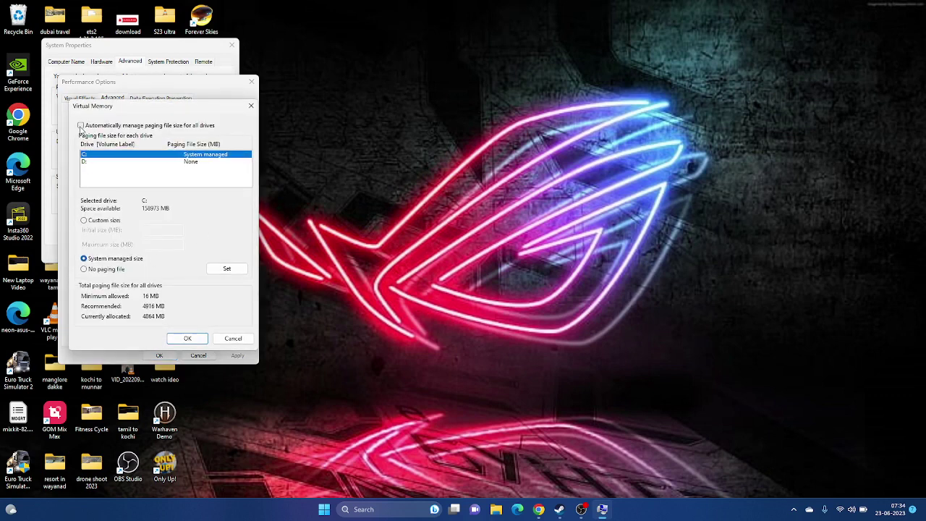
Turn off automatic paging file management and choose a custom paging file size for drive C:.
{"action": "left_click", "coordinate": [81, 126]}
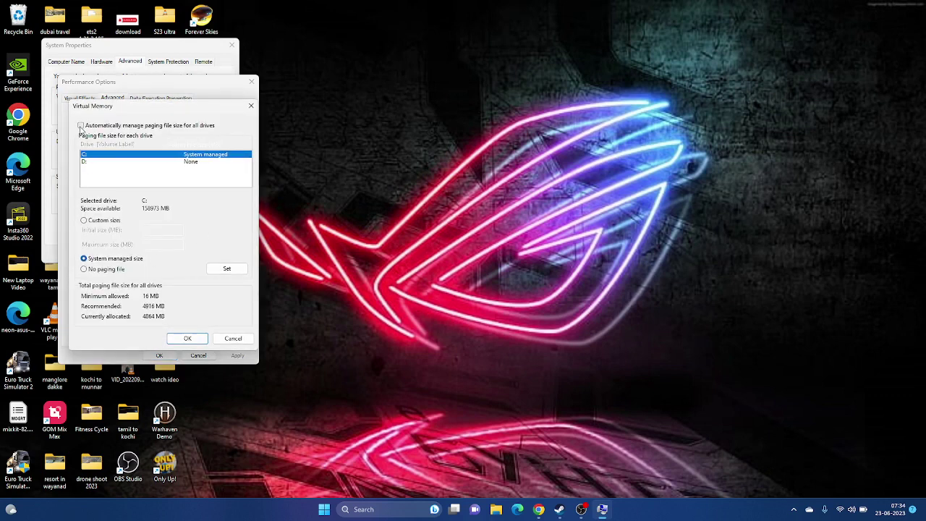
{"action": "left_click", "coordinate": [81, 126]}
{"action": "left_click", "coordinate": [87, 221]}
{"action": "left_click", "coordinate": [146, 229]}
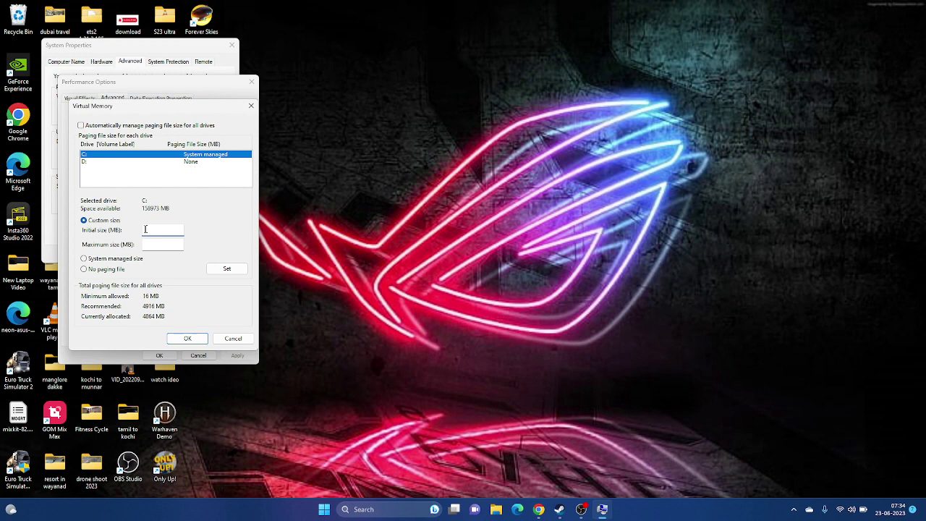
{"action": "left_click", "coordinate": [153, 244]}
{"action": "left_click", "coordinate": [156, 230]}
Switch to Calculator and multiply 32 by 1024 to convert the memory size to megabytes.
{"action": "left_click", "coordinate": [355, 509]}
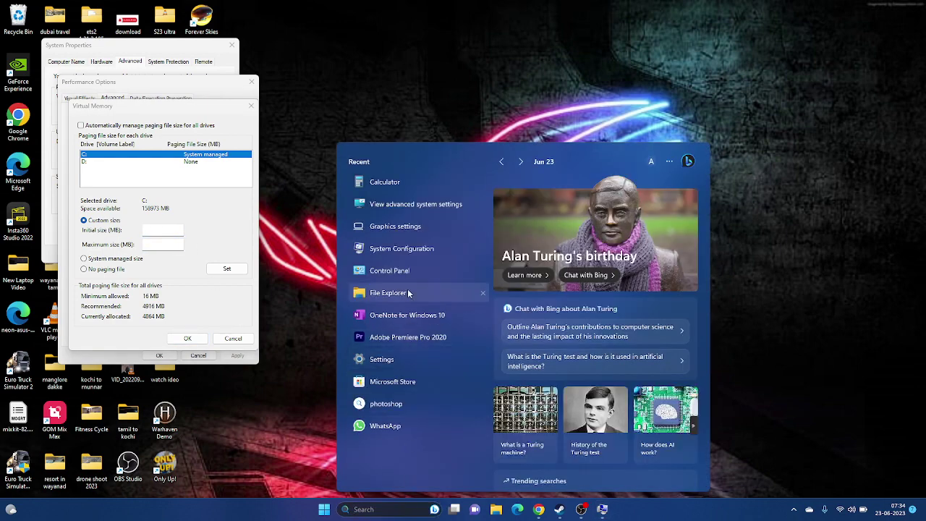
{"action": "left_click", "coordinate": [412, 183]}
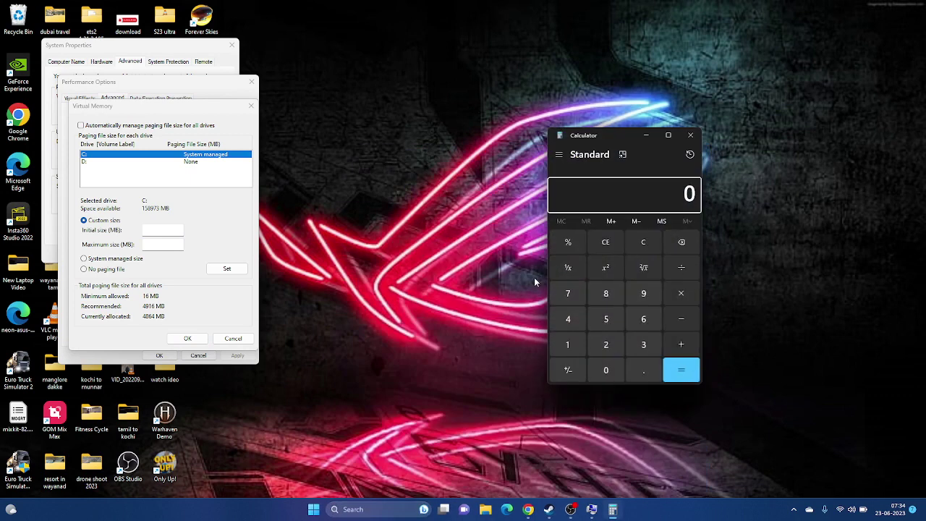
{"action": "left_click", "coordinate": [643, 345]}
{"action": "left_click", "coordinate": [620, 350]}
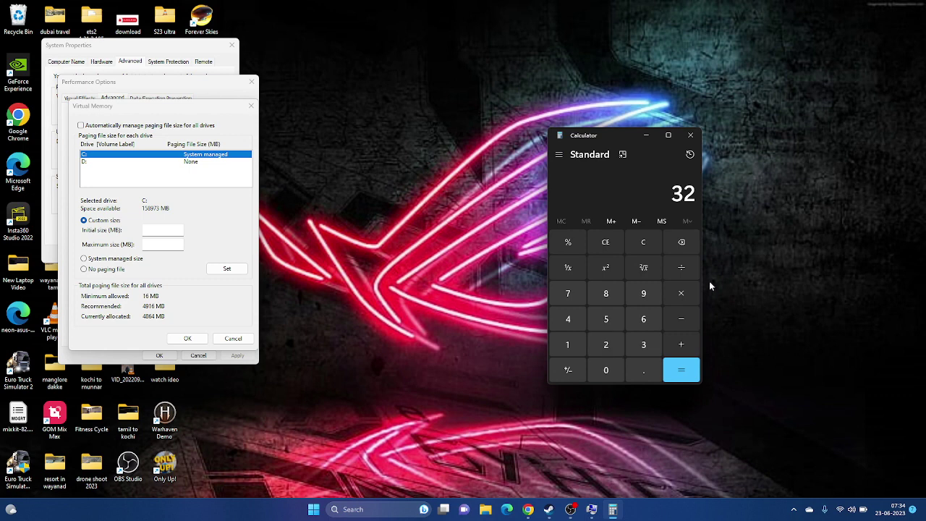
{"action": "left_click", "coordinate": [681, 293]}
{"action": "left_click", "coordinate": [571, 345]}
{"action": "left_click", "coordinate": [600, 360]}
{"action": "left_click", "coordinate": [602, 347]}
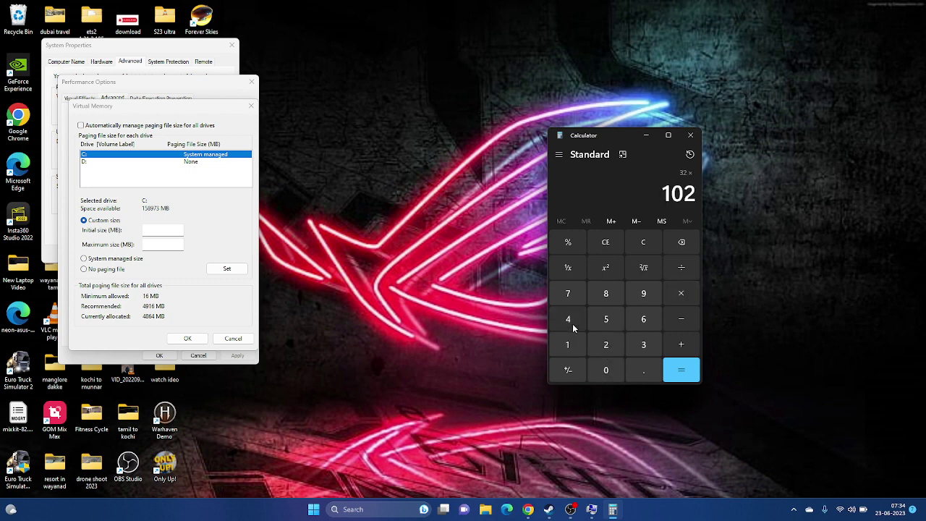
{"action": "left_click", "coordinate": [571, 321]}
{"action": "left_click", "coordinate": [678, 369]}
Multiply the calculated memory size by 1.5 for the initial paging file size.
{"action": "left_click", "coordinate": [681, 303]}
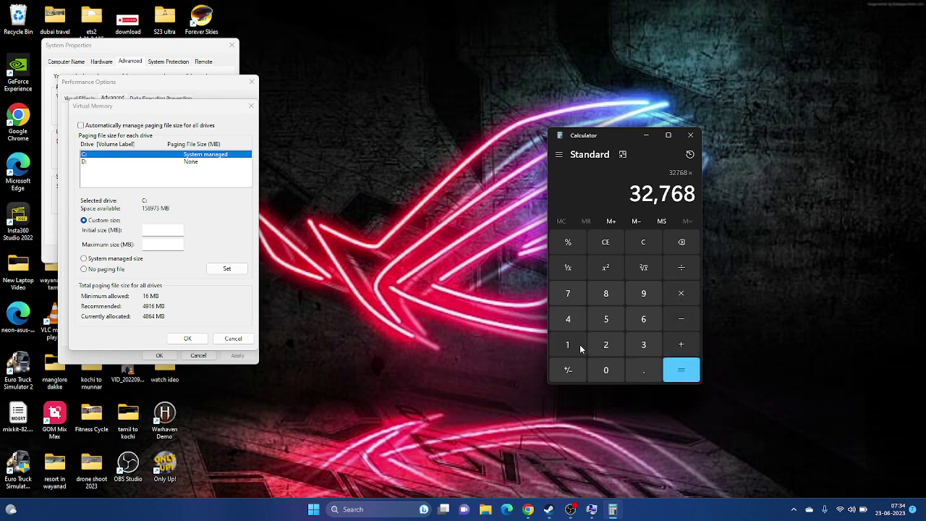
{"action": "left_click", "coordinate": [570, 345]}
{"action": "left_click", "coordinate": [642, 370]}
{"action": "left_click", "coordinate": [607, 322]}
{"action": "left_click", "coordinate": [672, 369]}
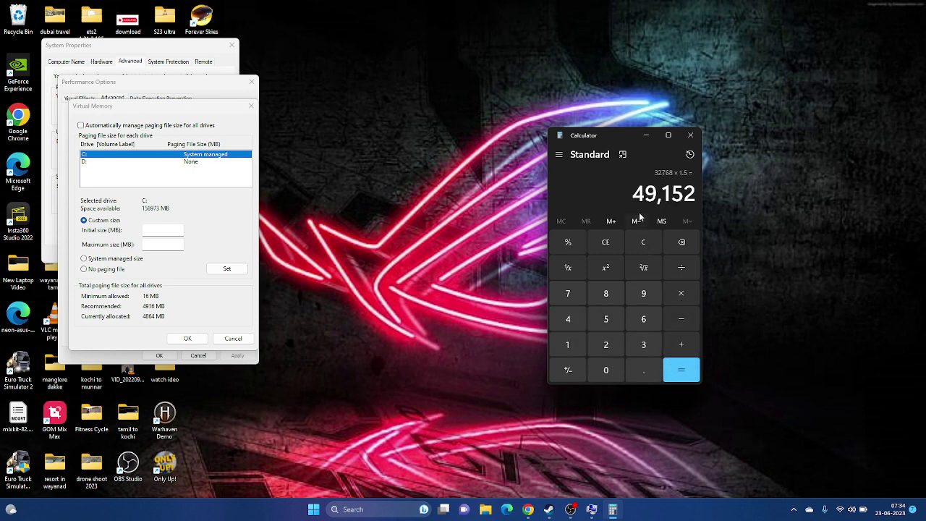
Copy the calculated result into the initial paging file size, setting it to 49,152 MB.
{"action": "left_click_drag", "start_coordinate": [634, 194], "coordinate": [696, 194]}
{"action": "right_click", "coordinate": [696, 194]}
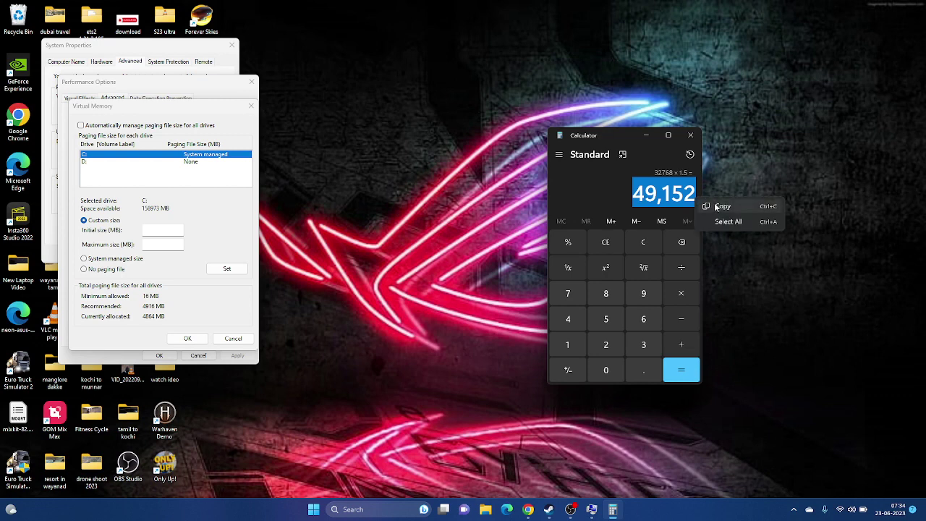
{"action": "left_click", "coordinate": [724, 205]}
{"action": "right_click", "coordinate": [158, 233]}
{"action": "left_click", "coordinate": [178, 282]}
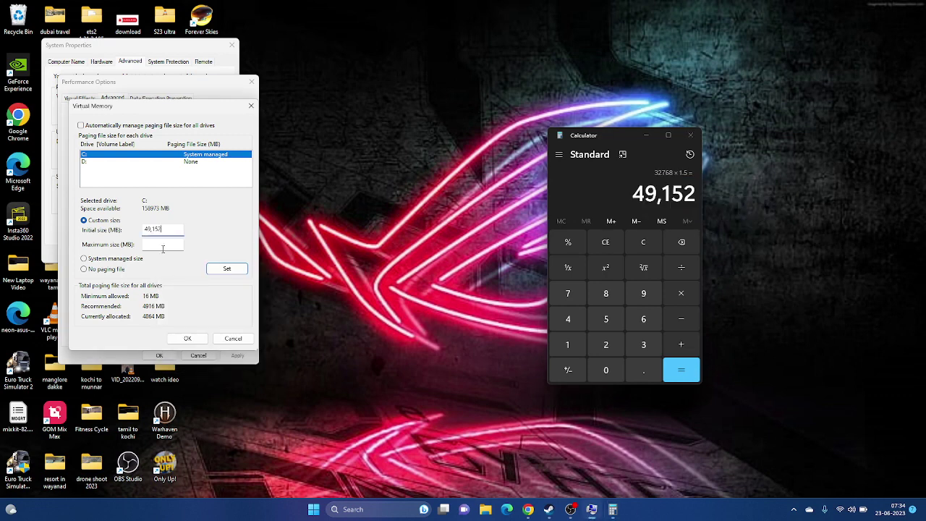
Calculate the maximum paging file size as 32 × 1024 × 3 in Calculator.
{"action": "left_click", "coordinate": [171, 246]}
{"action": "left_click", "coordinate": [605, 241]}
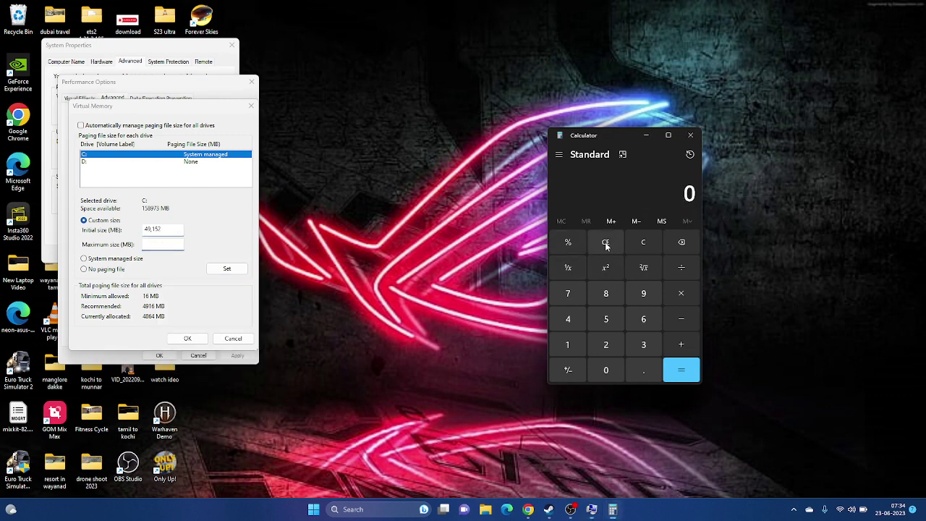
{"action": "left_click", "coordinate": [643, 344]}
{"action": "left_click", "coordinate": [606, 344]}
{"action": "left_click", "coordinate": [681, 293]}
{"action": "left_click", "coordinate": [568, 344]}
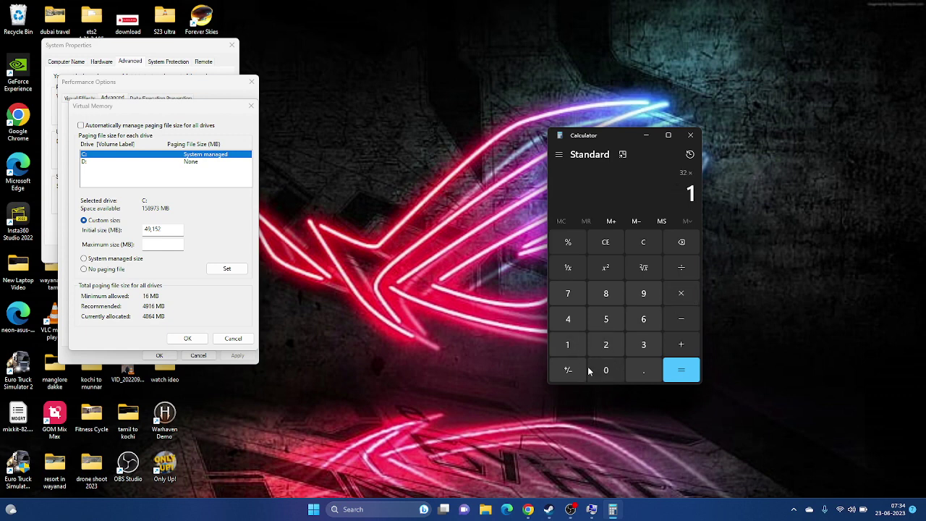
{"action": "left_click", "coordinate": [606, 370]}
{"action": "left_click", "coordinate": [606, 344]}
{"action": "key", "text": "4"}
{"action": "key", "text": "Return"}
{"action": "key", "text": "asterisk"}
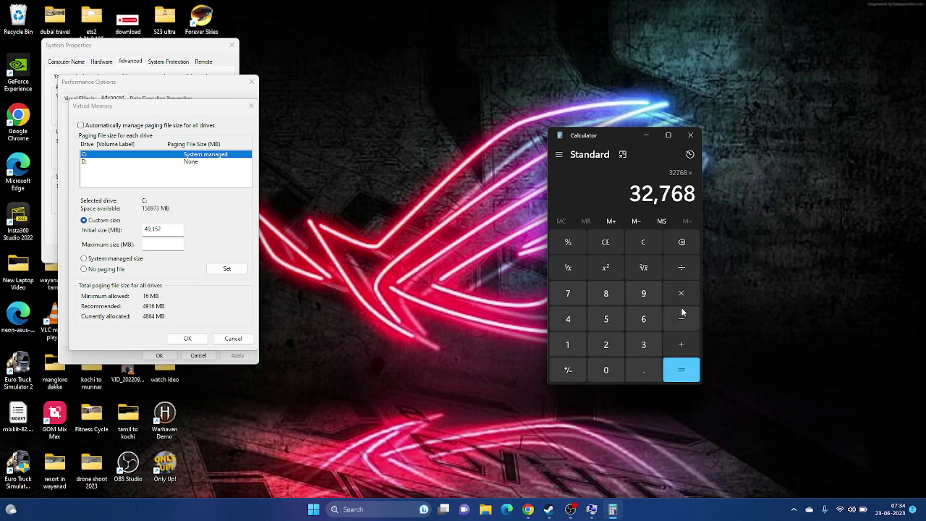
{"action": "left_click", "coordinate": [652, 349]}
{"action": "key", "text": "Return"}
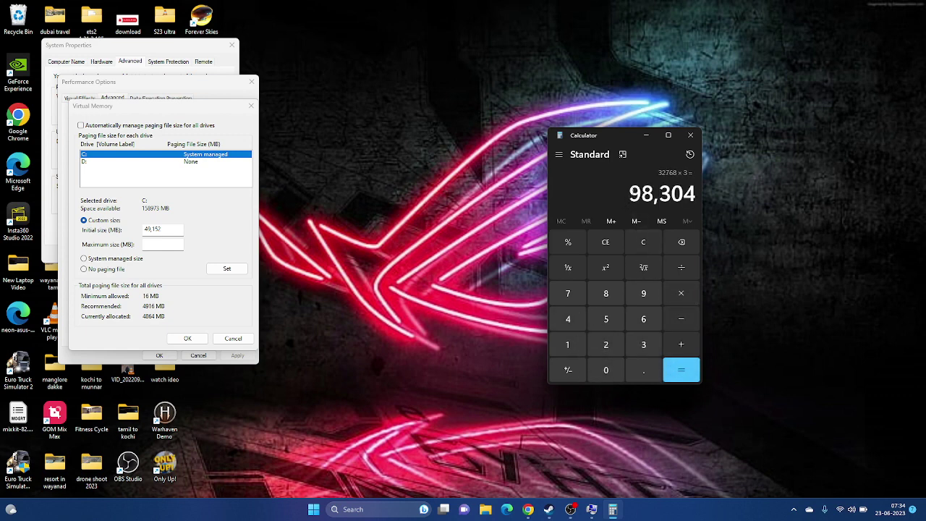
Copy the calculated result into the maximum paging file size, setting it to 98,304 MB.
{"action": "left_click_drag", "start_coordinate": [628, 193], "coordinate": [696, 193]}
{"action": "right_click", "coordinate": [694, 194]}
{"action": "left_click", "coordinate": [713, 205]}
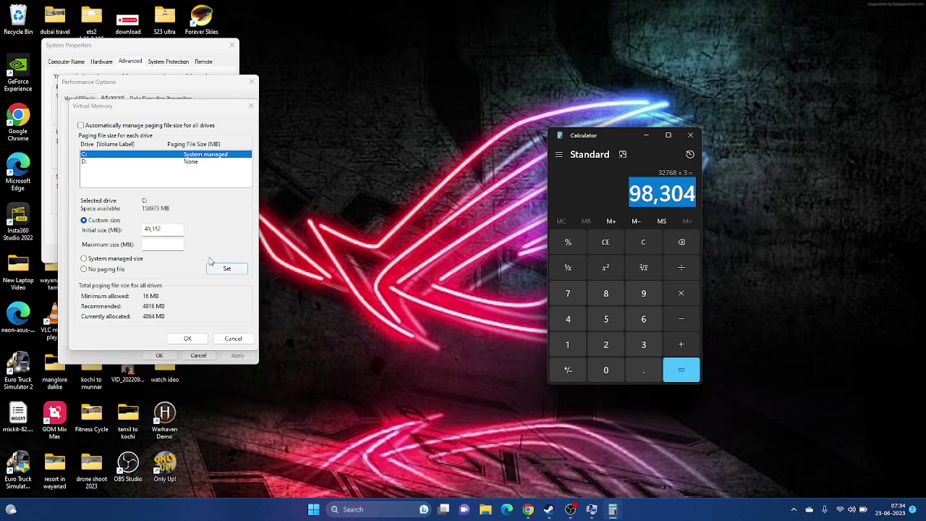
{"action": "right_click", "coordinate": [165, 245]}
{"action": "left_click", "coordinate": [188, 290]}
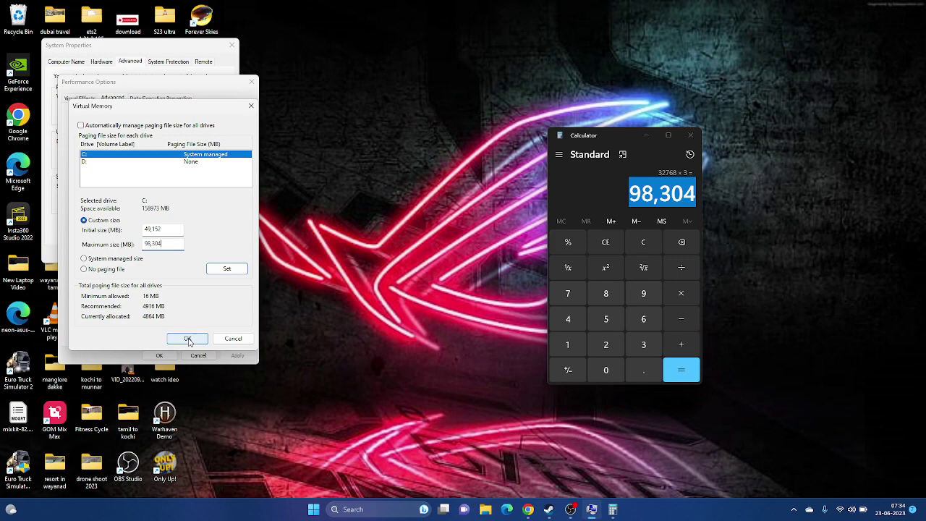
Cancel the virtual memory changes and close Performance Options, System Properties and Calculator.
{"action": "left_click", "coordinate": [233, 340]}
{"action": "left_click", "coordinate": [251, 82]}
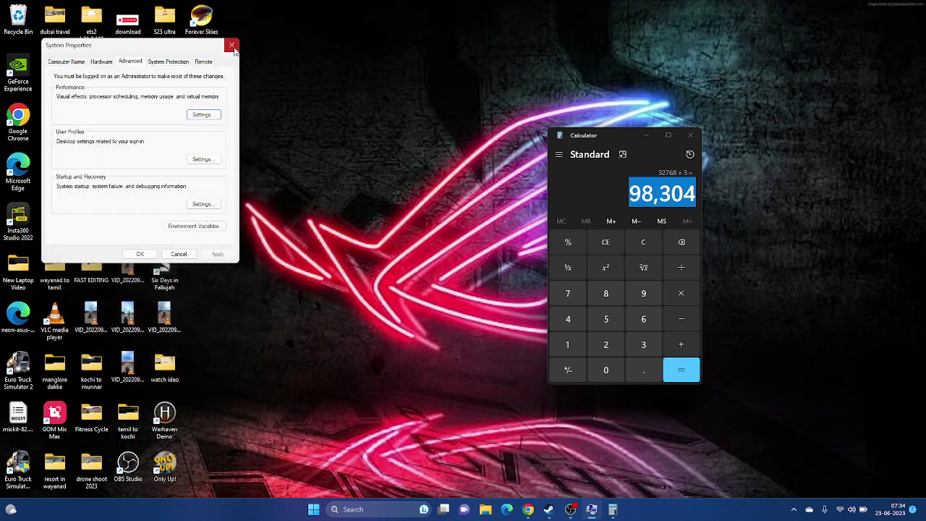
{"action": "left_click", "coordinate": [231, 45]}
{"action": "left_click", "coordinate": [683, 140]}
{"action": "left_click", "coordinate": [559, 510]}
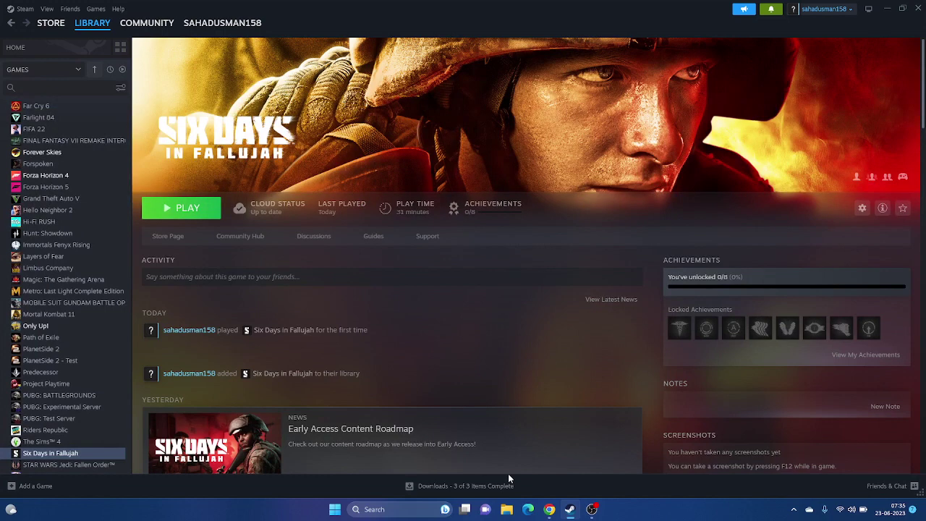
{"action": "left_click", "coordinate": [886, 9]}
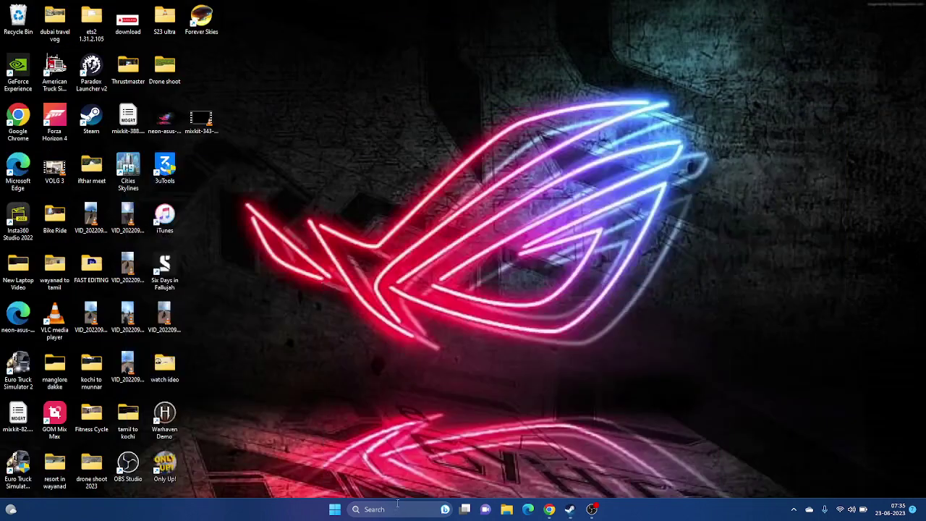
Check the Windows Update page in Windows Settings for available updates, and close Settings.
{"action": "left_click", "coordinate": [383, 510]}
{"action": "left_click", "coordinate": [411, 364]}
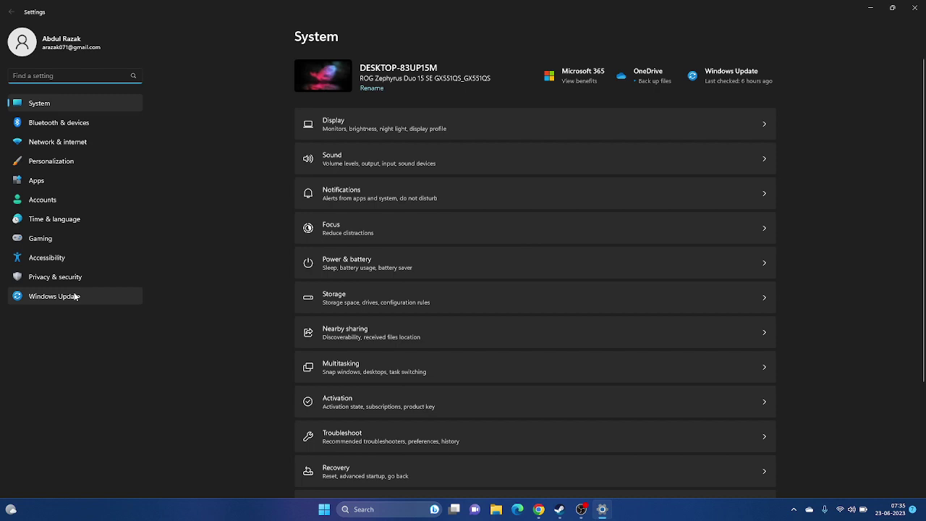
{"action": "left_click", "coordinate": [72, 297]}
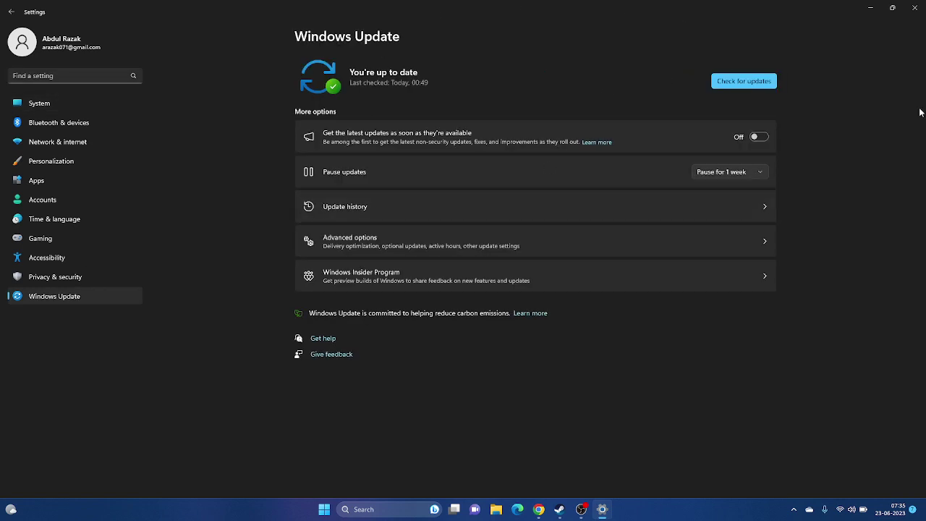
{"action": "left_click", "coordinate": [915, 12]}
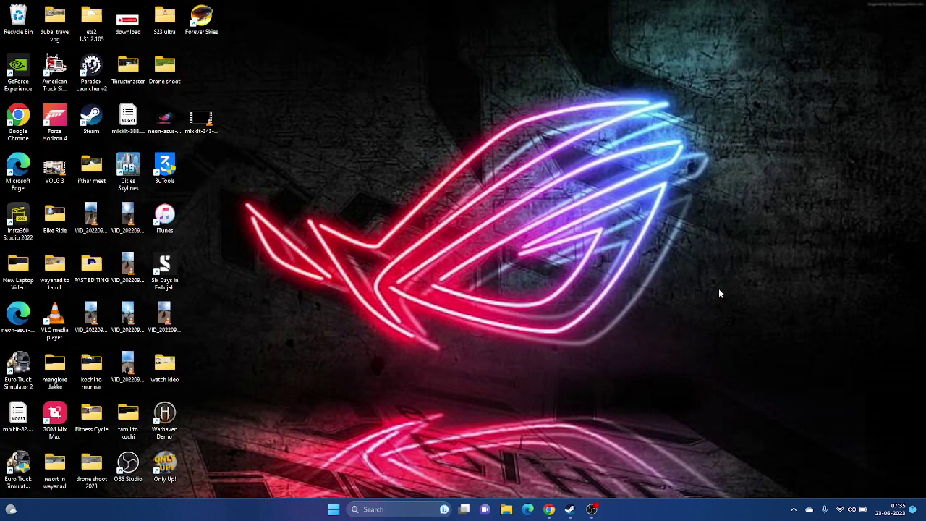
Switch to the NVIDIA GeForce drivers page in Chrome, decline its push notifications and briefly compare AMD's driver page.
{"action": "left_click", "coordinate": [571, 509]}
{"action": "mouse_move", "coordinate": [552, 511]}
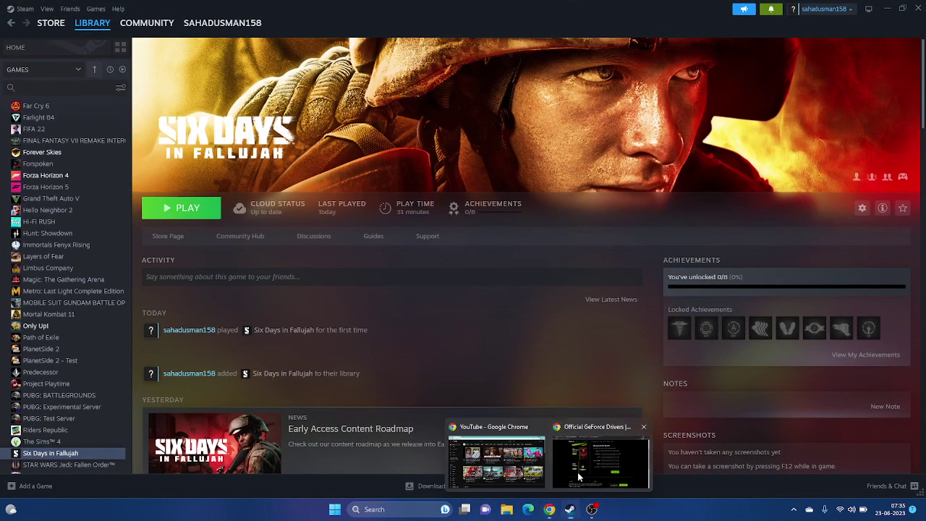
{"action": "left_click", "coordinate": [601, 459]}
{"action": "scroll", "coordinate": [536, 319], "scroll_direction": "up", "scroll_amount": 2}
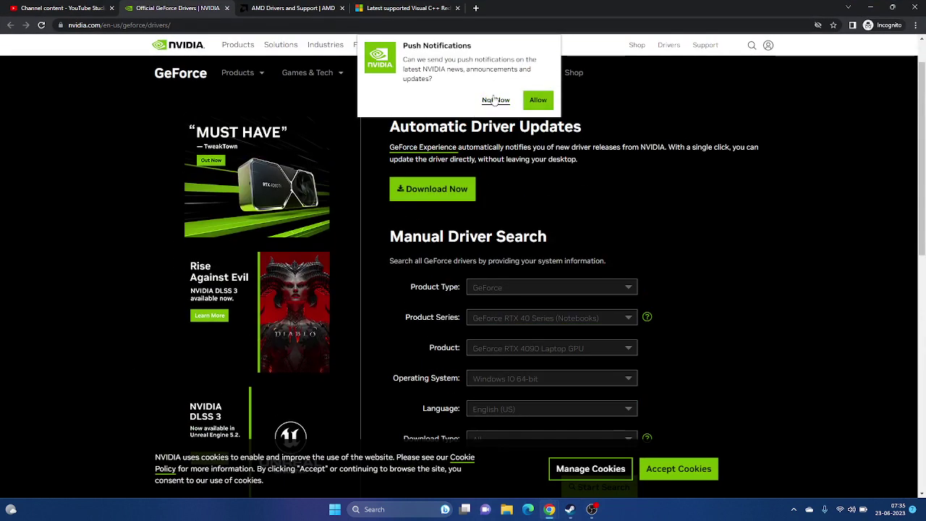
{"action": "left_click", "coordinate": [496, 100]}
{"action": "scroll", "coordinate": [799, 204], "scroll_direction": "down", "scroll_amount": 3}
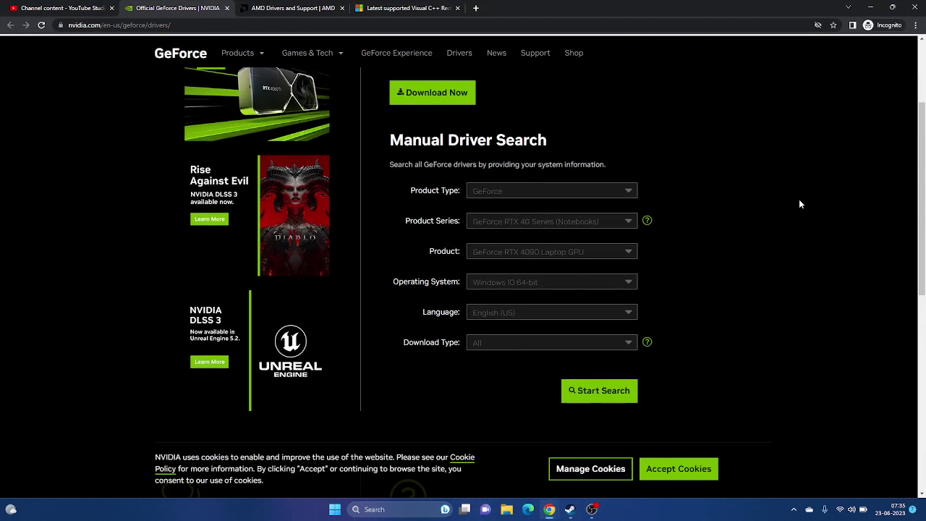
{"action": "scroll", "coordinate": [800, 204], "scroll_direction": "up", "scroll_amount": 1}
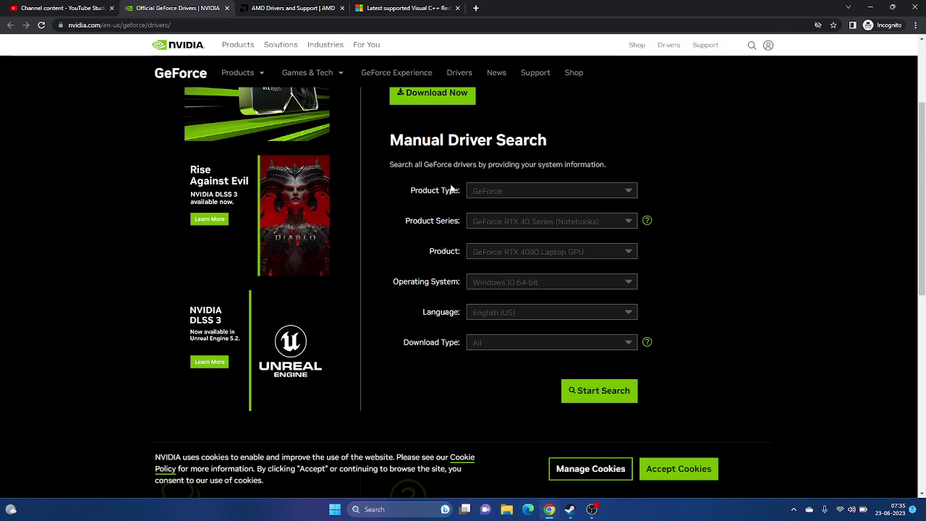
{"action": "left_click", "coordinate": [285, 7]}
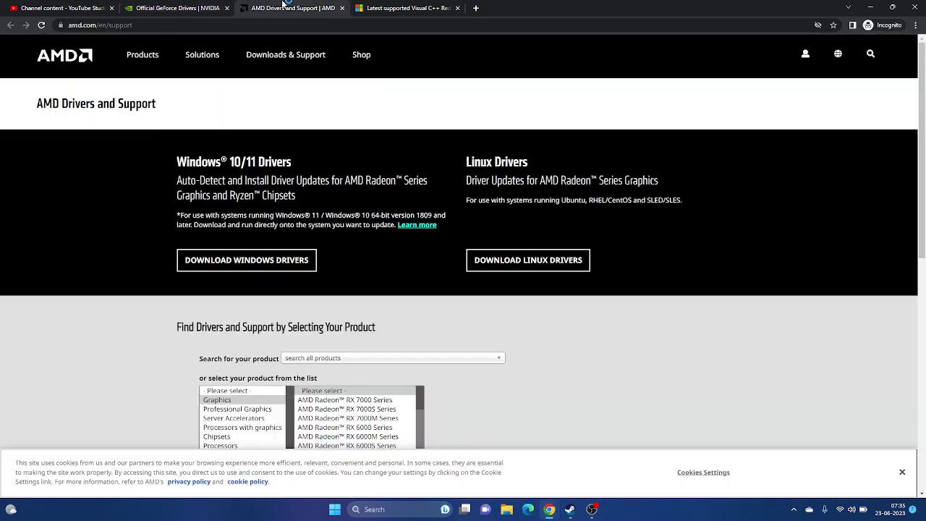
{"action": "left_click", "coordinate": [206, 7]}
{"action": "scroll", "coordinate": [818, 260], "scroll_direction": "up", "scroll_amount": 2}
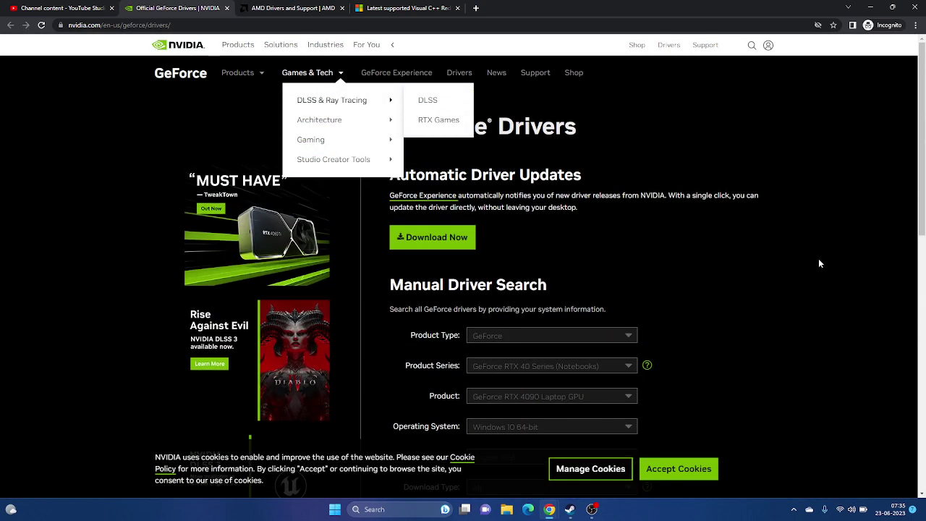
{"action": "scroll", "coordinate": [818, 258], "scroll_direction": "down", "scroll_amount": 3}
Run a manual driver search for product type GeForce, GeForce RTX 40 Series, NVIDIA GeForce RTX 4090 on Windows 11.
{"action": "left_click", "coordinate": [502, 146]}
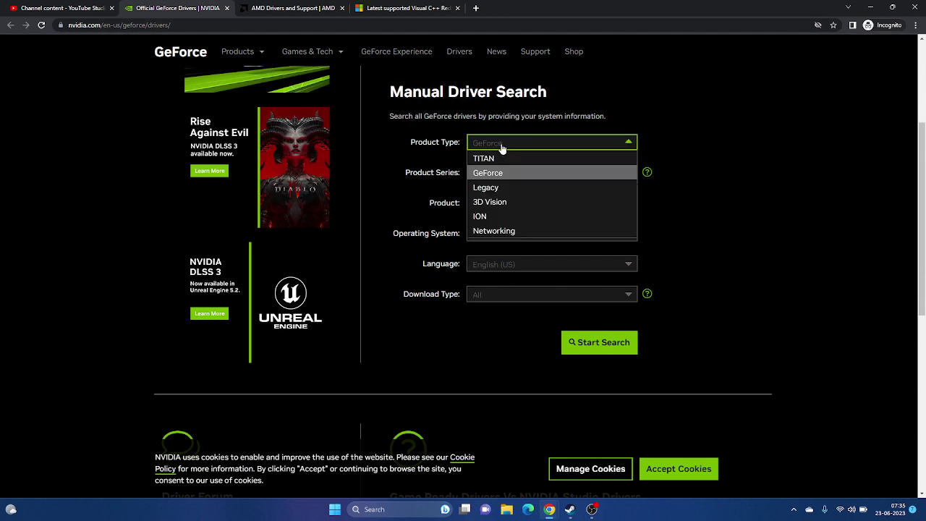
{"action": "left_click", "coordinate": [502, 174]}
{"action": "left_click", "coordinate": [501, 176]}
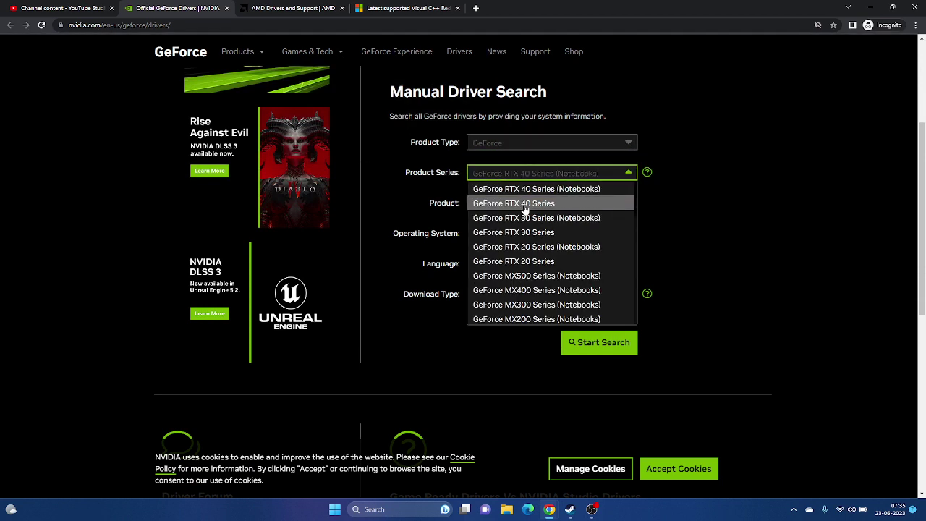
{"action": "left_click", "coordinate": [525, 207]}
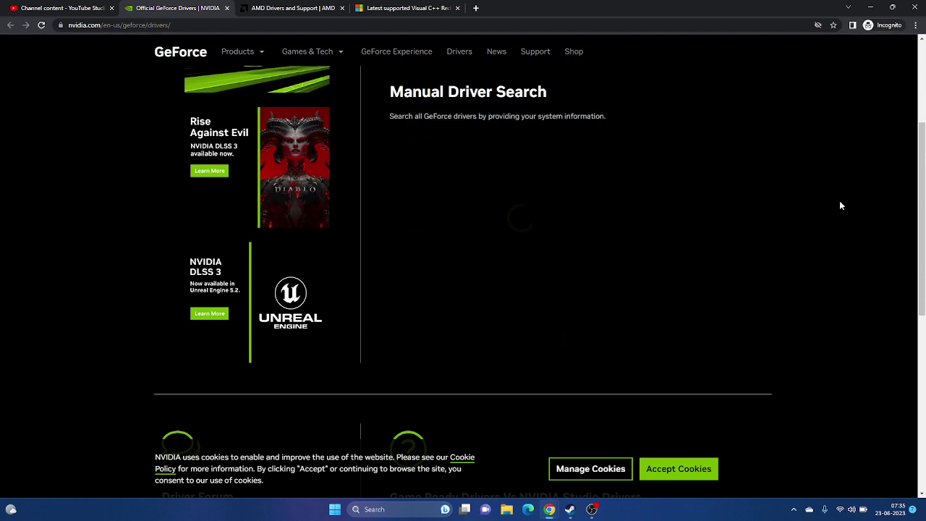
{"action": "scroll", "coordinate": [802, 198], "scroll_direction": "down", "scroll_amount": 1}
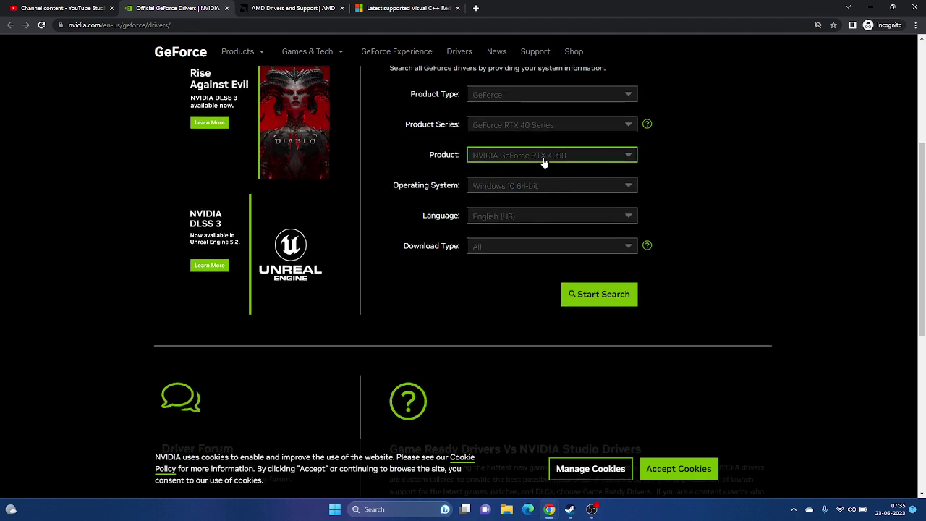
{"action": "left_click", "coordinate": [535, 186]}
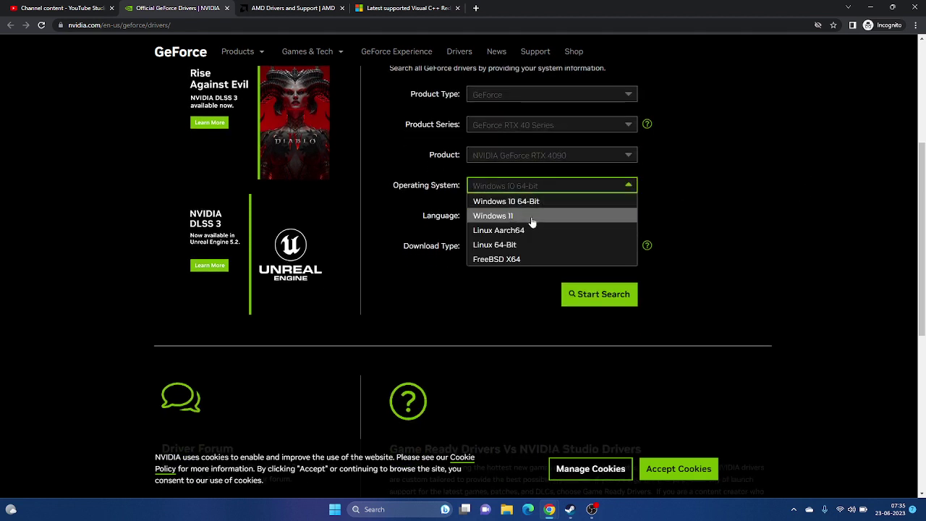
{"action": "left_click", "coordinate": [534, 213]}
{"action": "left_click", "coordinate": [620, 294]}
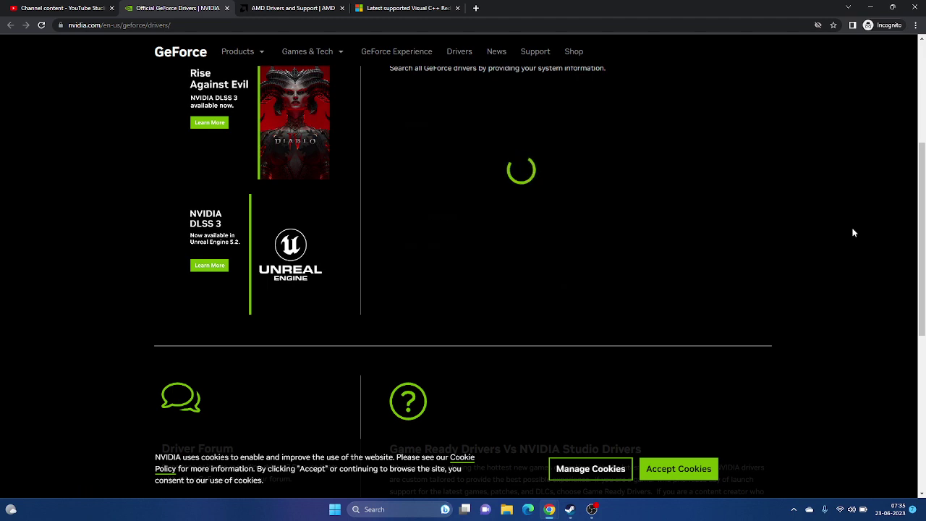
Review the NVIDIA driver results and highlight the version of the newest GeForce Game Ready Driver.
{"action": "scroll", "coordinate": [854, 233], "scroll_direction": "down", "scroll_amount": 2}
{"action": "scroll", "coordinate": [854, 233], "scroll_direction": "down", "scroll_amount": 2}
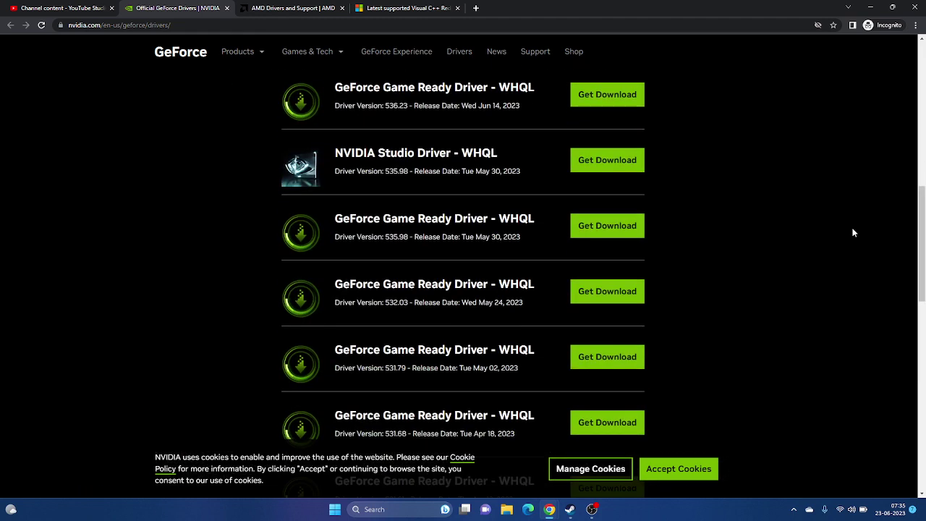
{"action": "scroll", "coordinate": [854, 232], "scroll_direction": "up", "scroll_amount": 4}
{"action": "scroll", "coordinate": [853, 232], "scroll_direction": "down", "scroll_amount": 2}
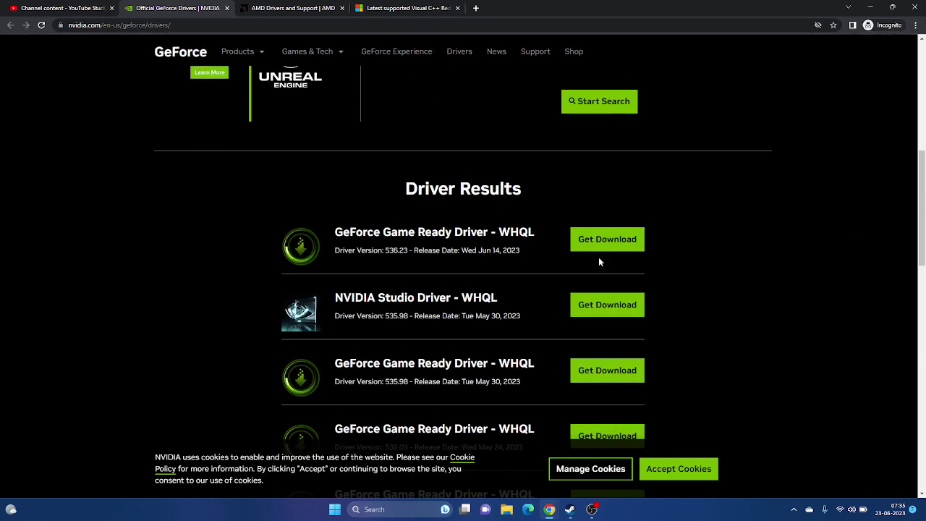
{"action": "left_click_drag", "start_coordinate": [360, 250], "coordinate": [404, 252]}
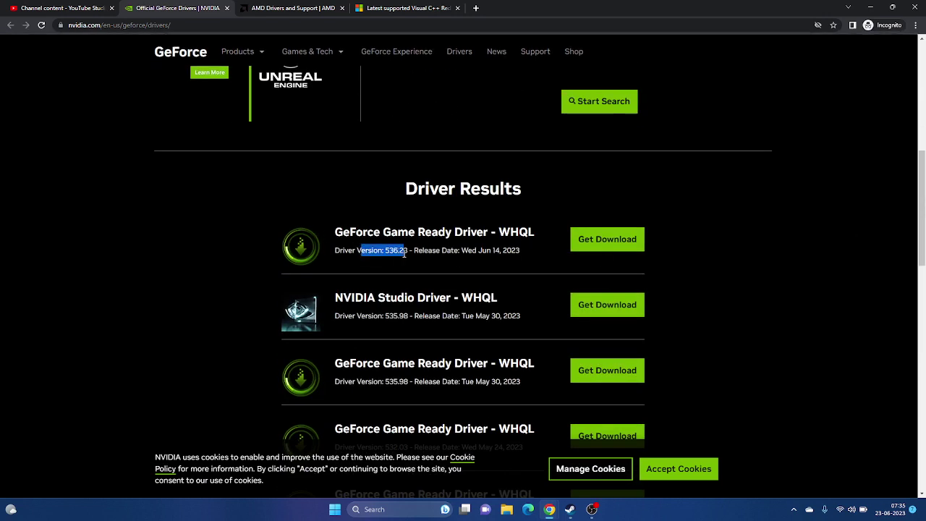
{"action": "left_click", "coordinate": [425, 259]}
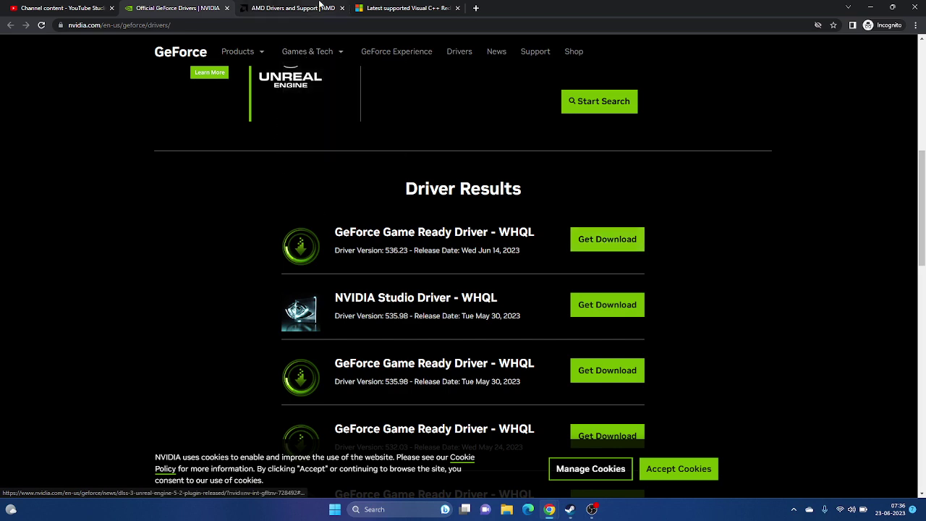
Open AMD's driver page for the Radeon RX 7900 XTX by selecting Graphics, RX 7000 Series and RX 7900 Series.
{"action": "left_click", "coordinate": [319, 6]}
{"action": "scroll", "coordinate": [668, 216], "scroll_direction": "down", "scroll_amount": 2}
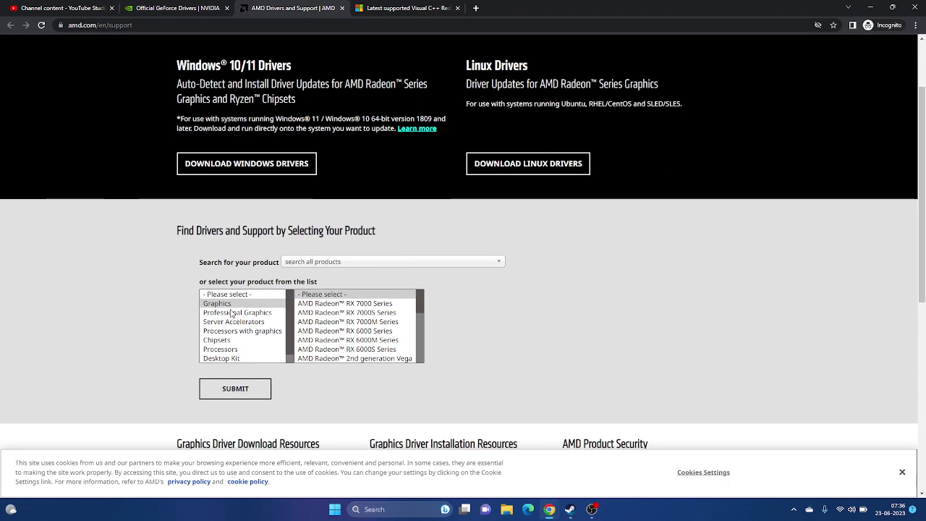
{"action": "left_click", "coordinate": [327, 306]}
{"action": "left_click", "coordinate": [472, 304]}
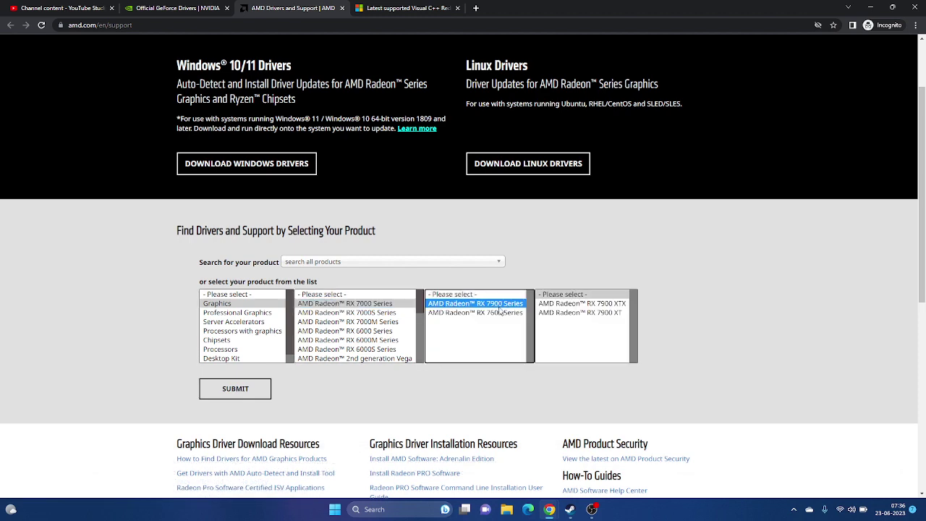
{"action": "left_click", "coordinate": [572, 304]}
{"action": "left_click", "coordinate": [243, 380]}
{"action": "left_click", "coordinate": [243, 383]}
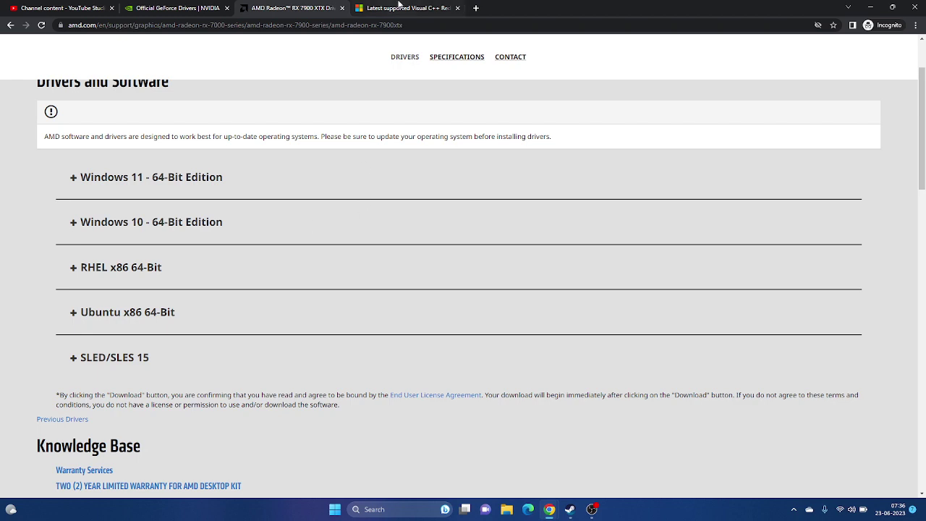
Examine the Visual C++ Redistributable download links for Visual Studio 2015, 2017, 2019 and 2022, and minimize Chrome.
{"action": "left_click", "coordinate": [406, 8]}
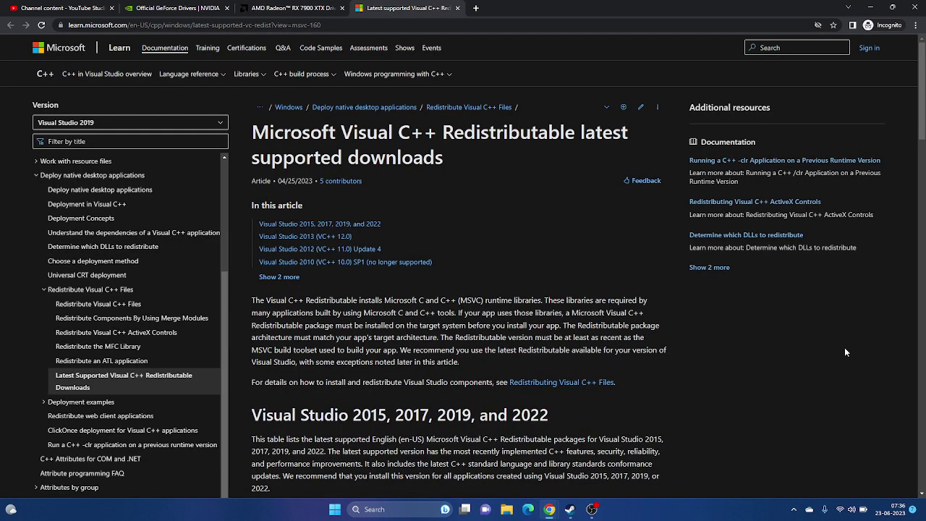
{"action": "scroll", "coordinate": [390, 172], "scroll_direction": "down", "scroll_amount": 3}
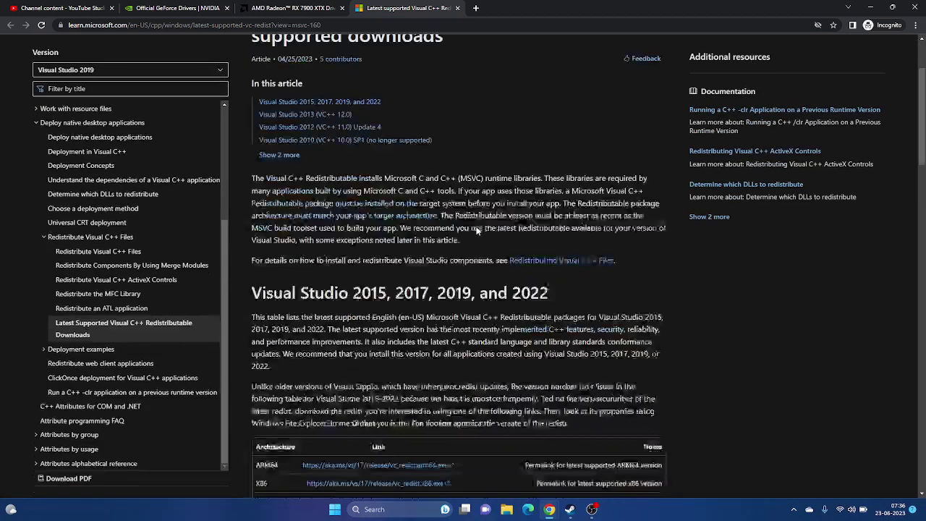
{"action": "scroll", "coordinate": [651, 290], "scroll_direction": "down", "scroll_amount": 1}
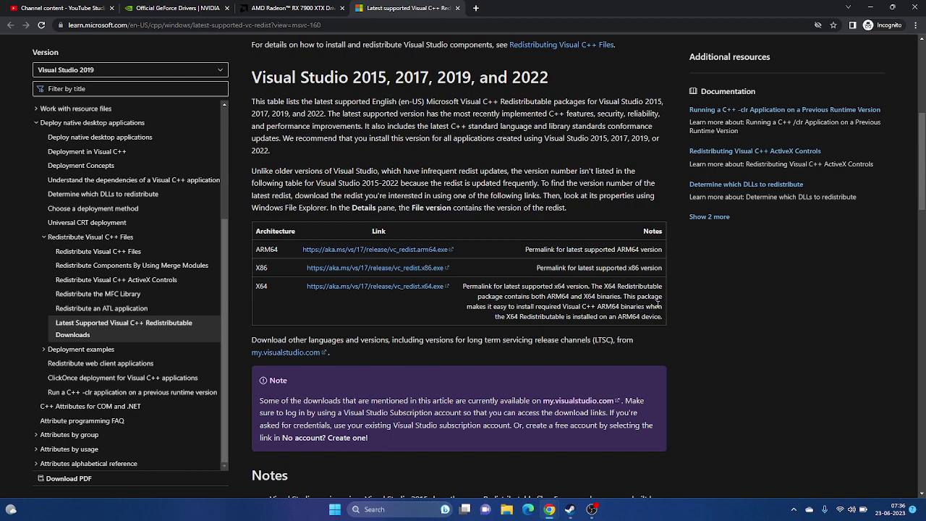
{"action": "left_click", "coordinate": [870, 6]}
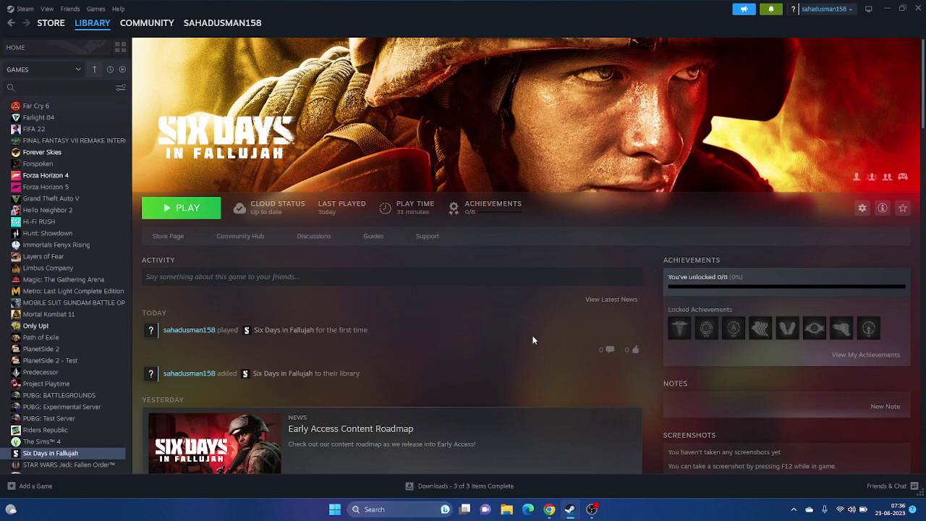
Show the management options for Six Days in Fallujah, including Uninstall, then dismiss them and minimize Steam.
{"action": "right_click", "coordinate": [76, 454]}
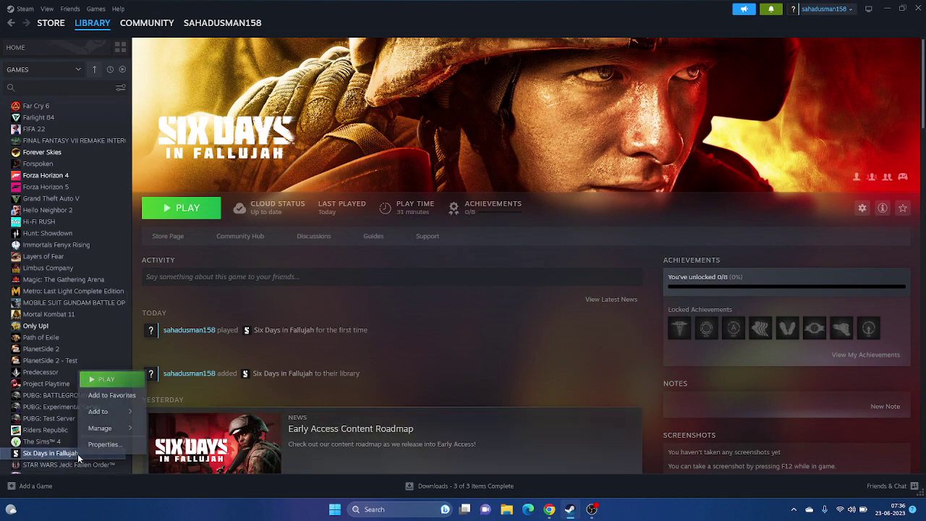
{"action": "mouse_move", "coordinate": [101, 432]}
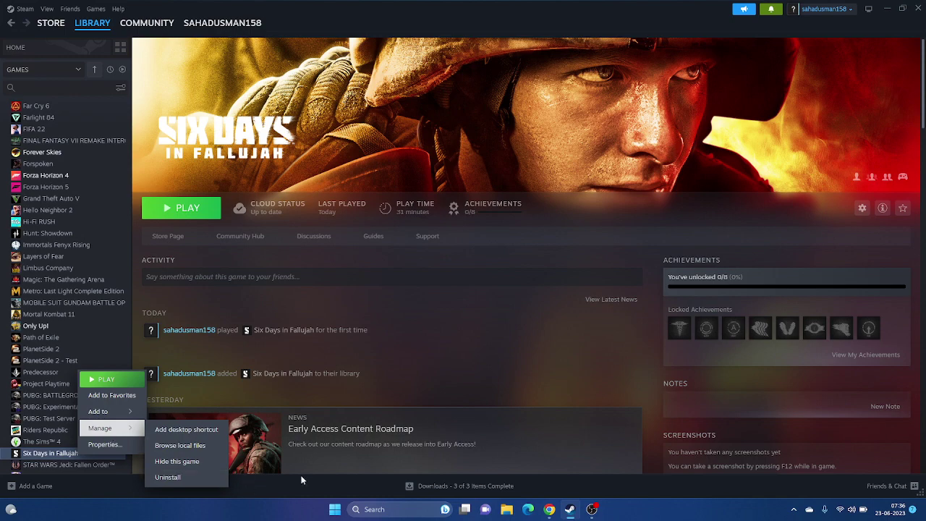
{"action": "left_click", "coordinate": [488, 381]}
{"action": "left_click", "coordinate": [887, 8]}
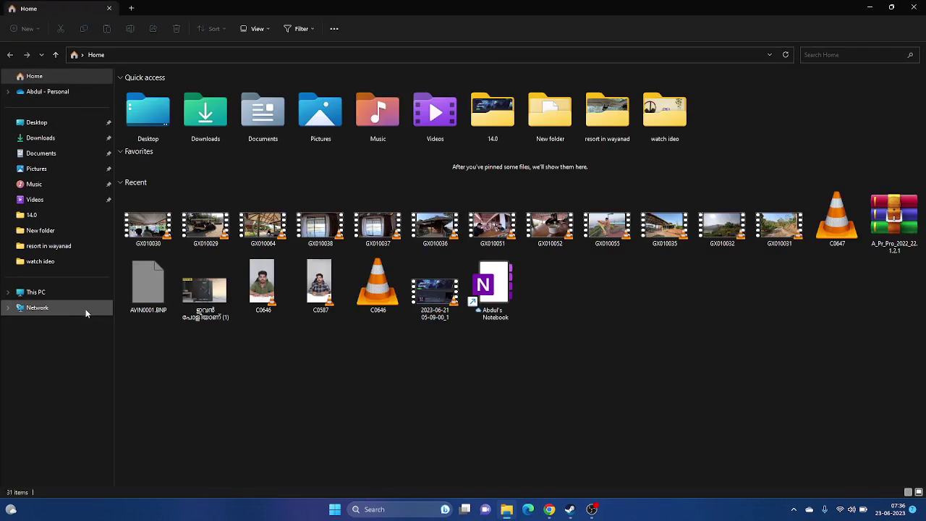
Check the available drives under This PC in File Explorer, close it and return to Steam.
{"action": "left_click", "coordinate": [62, 292]}
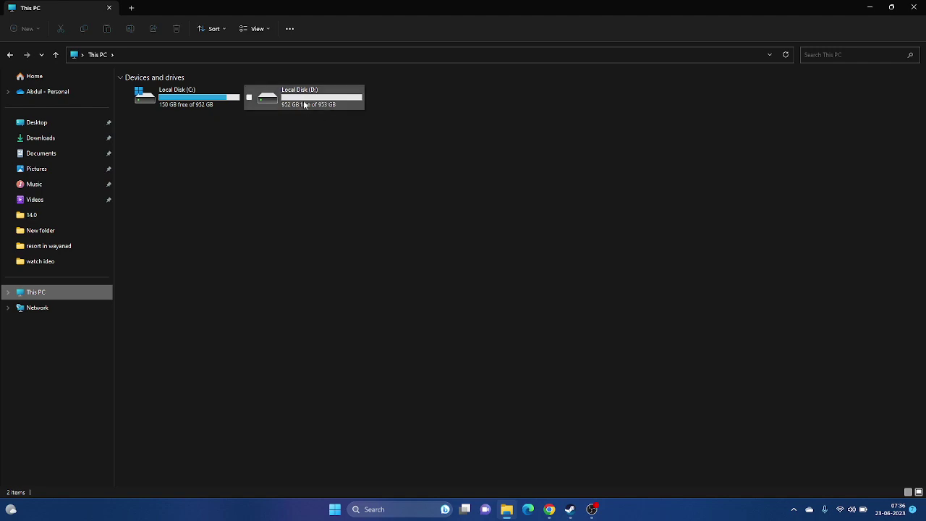
{"action": "left_click", "coordinate": [919, 7]}
{"action": "left_click", "coordinate": [570, 510]}
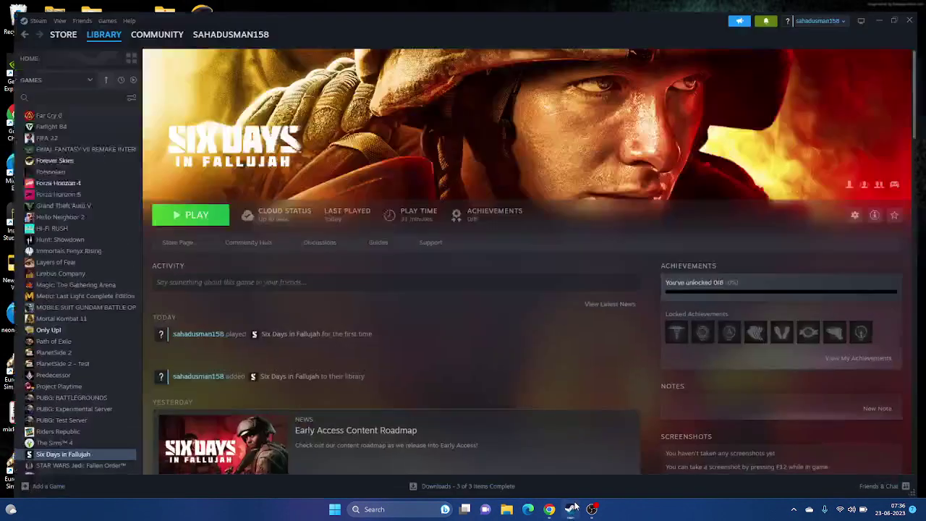